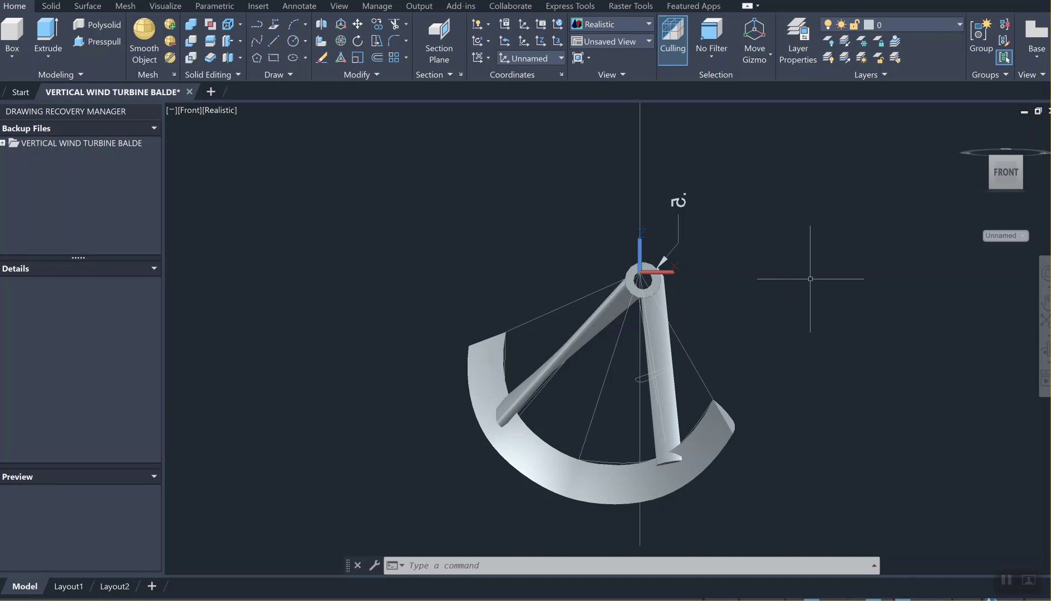
text(3Da)
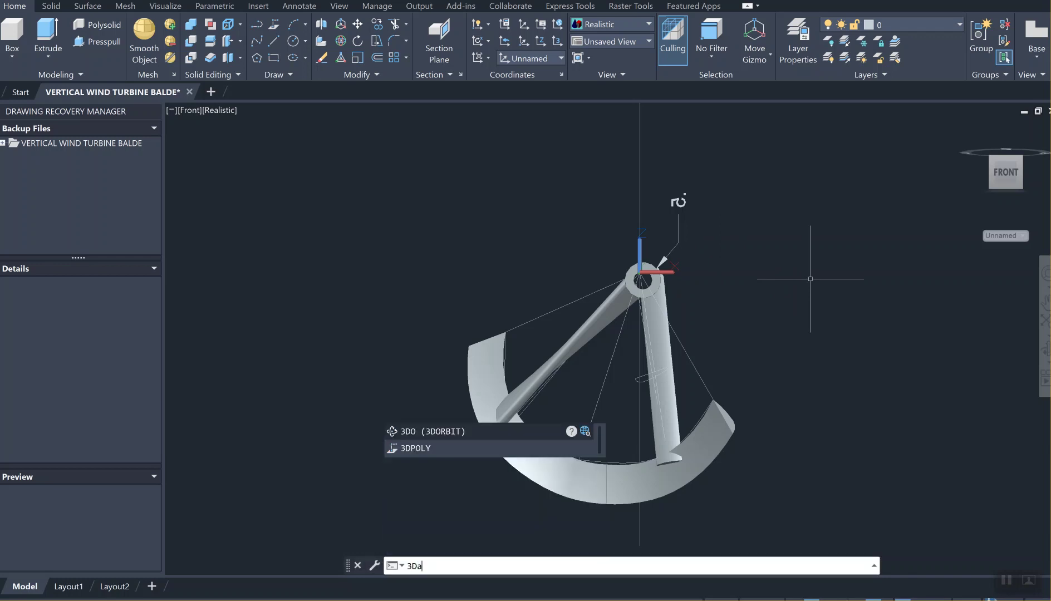
text(rray)
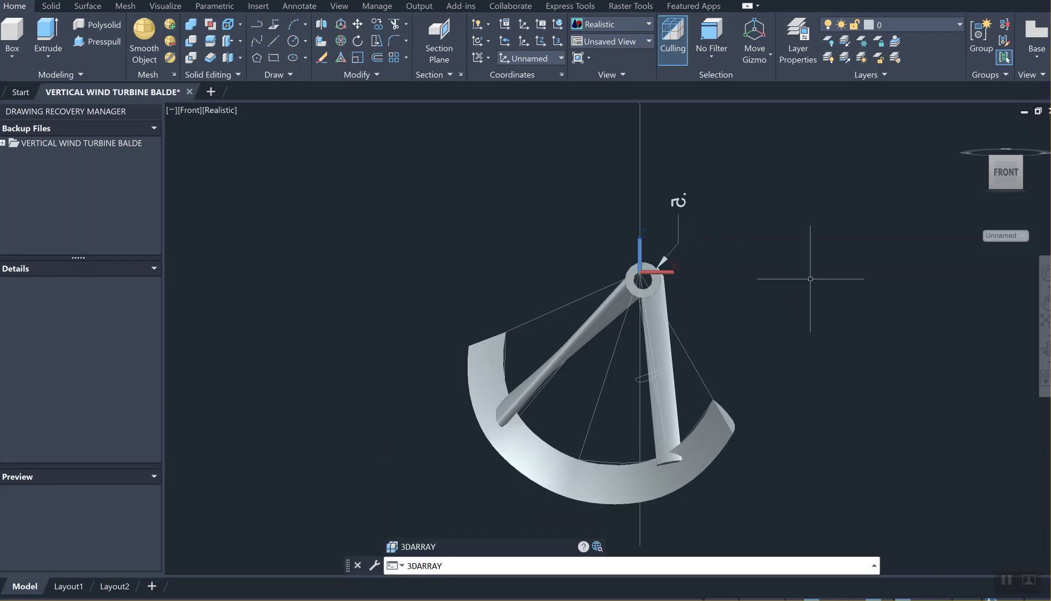
key(Return)
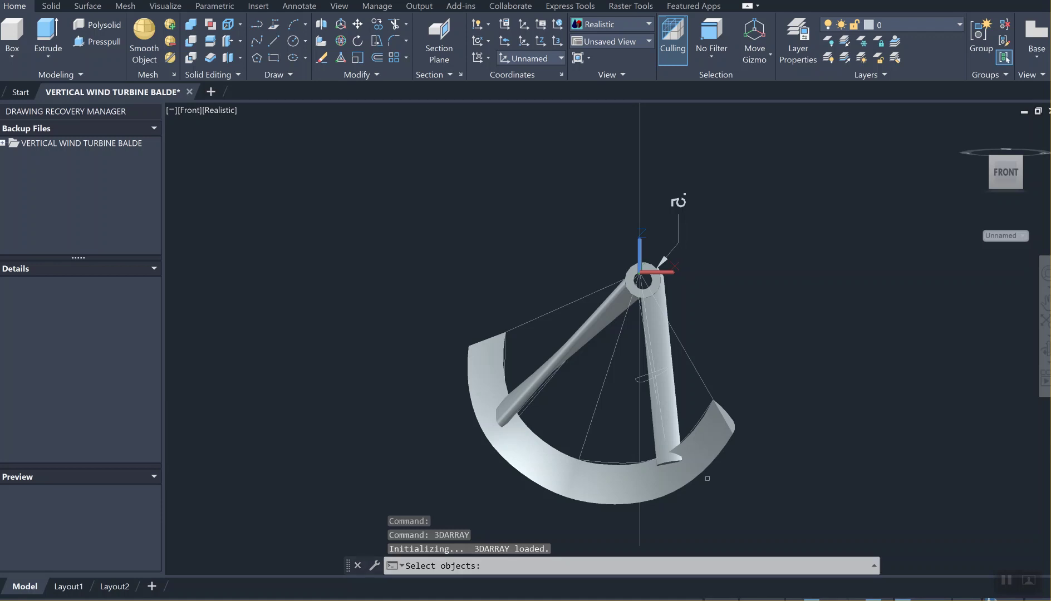
click(716, 434)
key(Return)
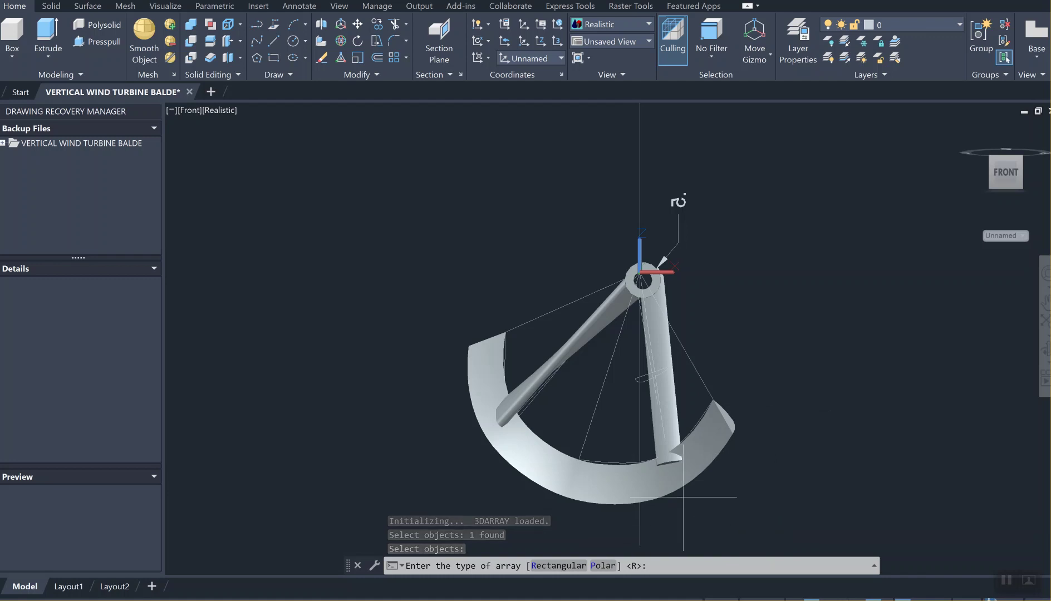
click(604, 566)
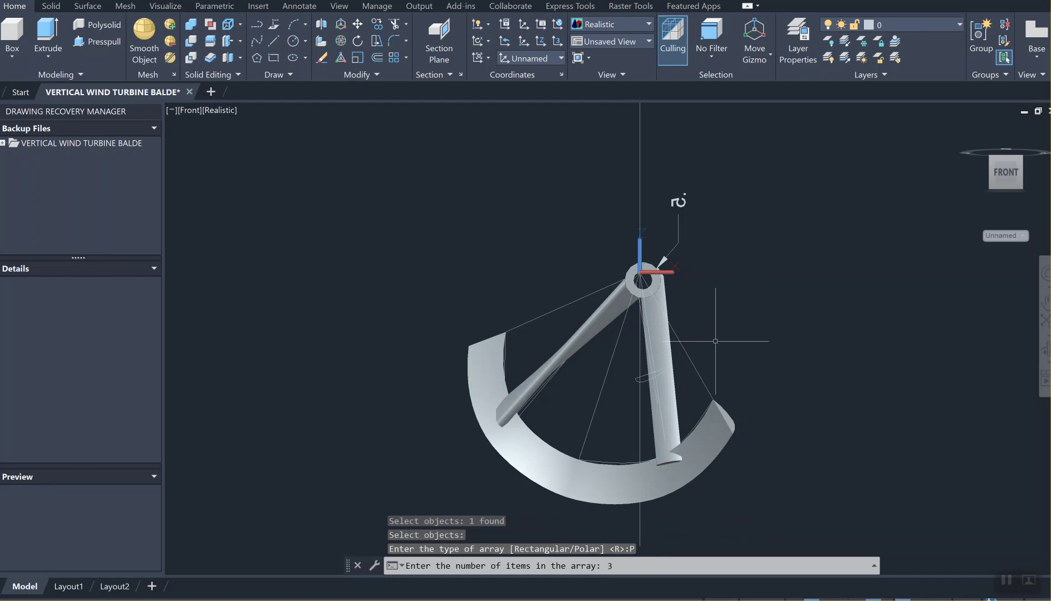
text(3)
key(Return)
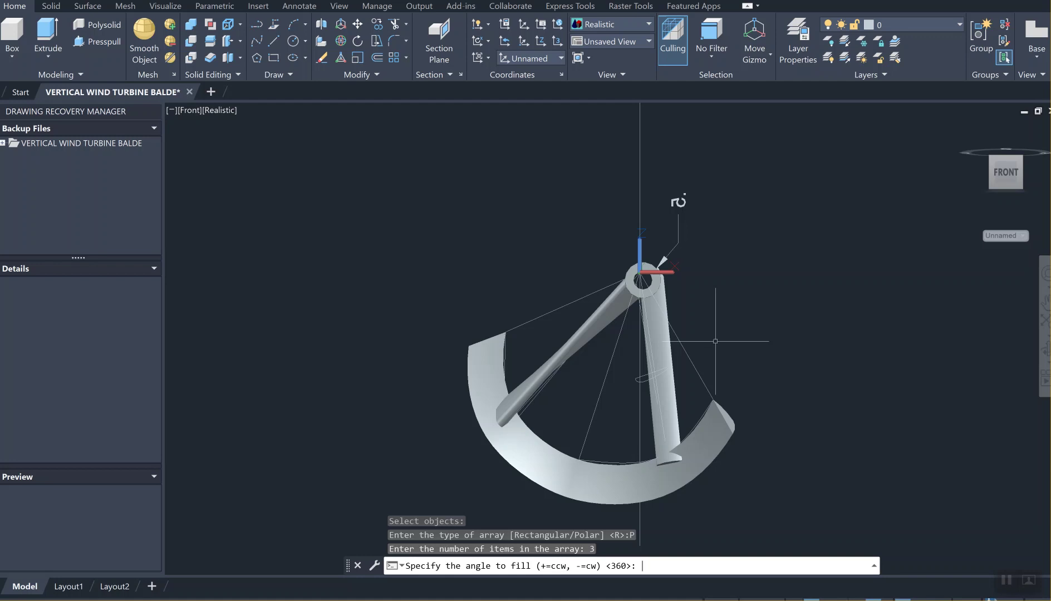
key(Escape)
key(Escape)
key(Escape)
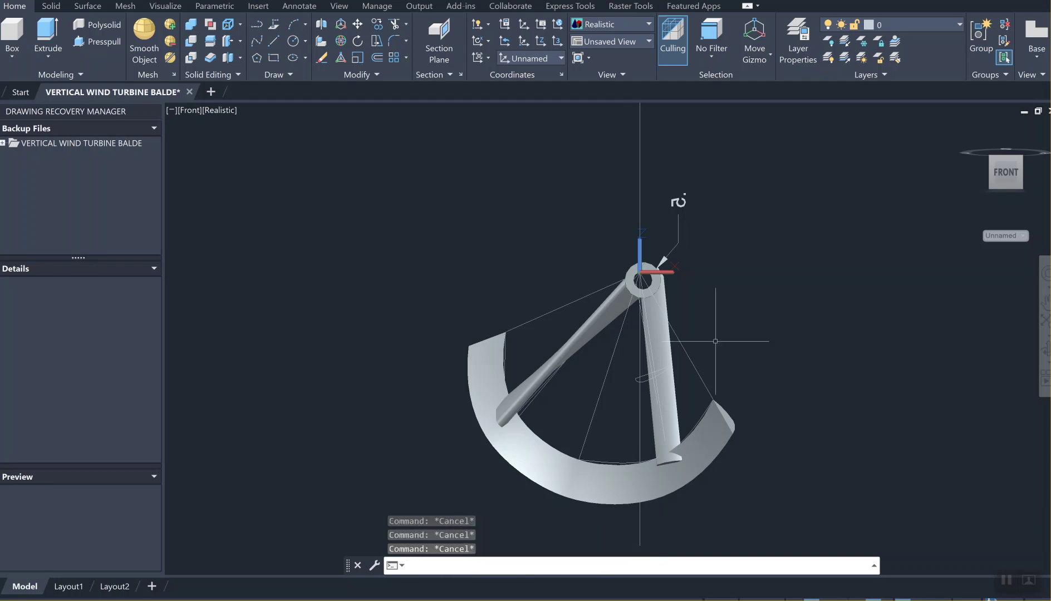
Step: Reset the UCS to World and rotate it 90° about its X axis
text(ucs)
key(Return)
key(Return)
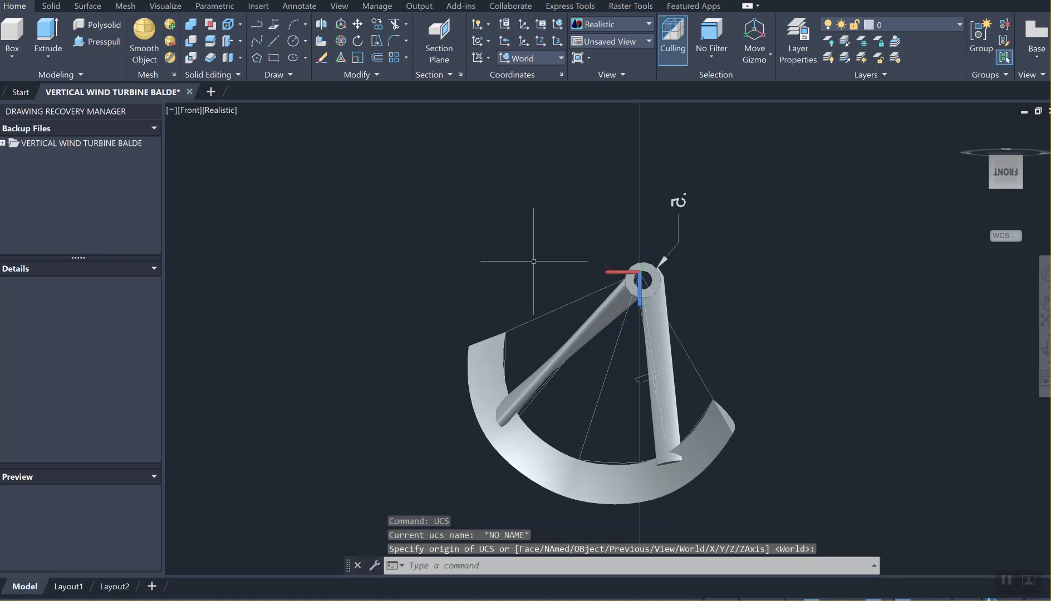
scroll(620, 301, up, 6)
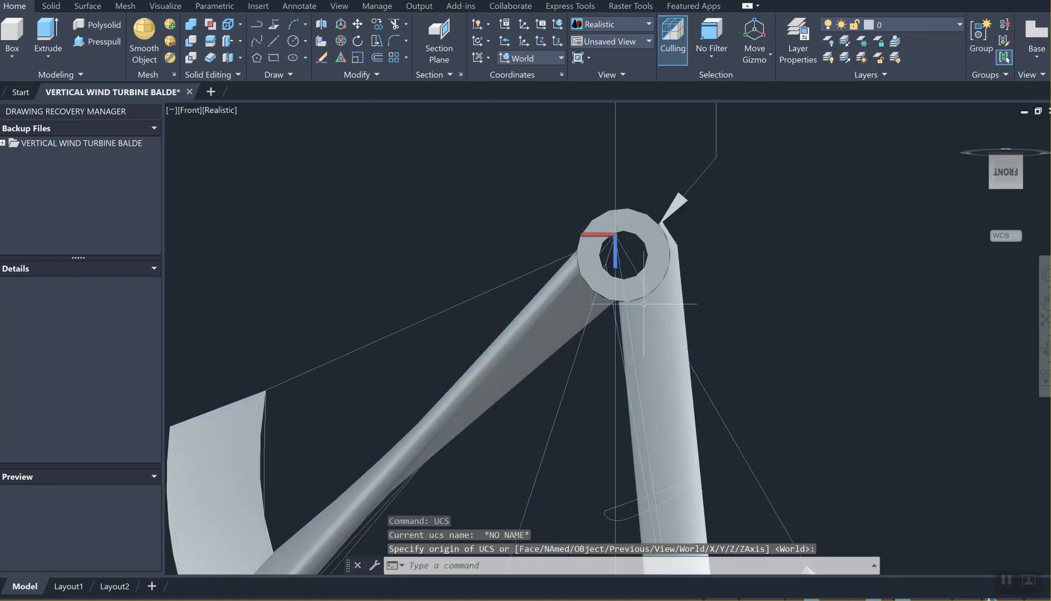
scroll(632, 259, down, 3)
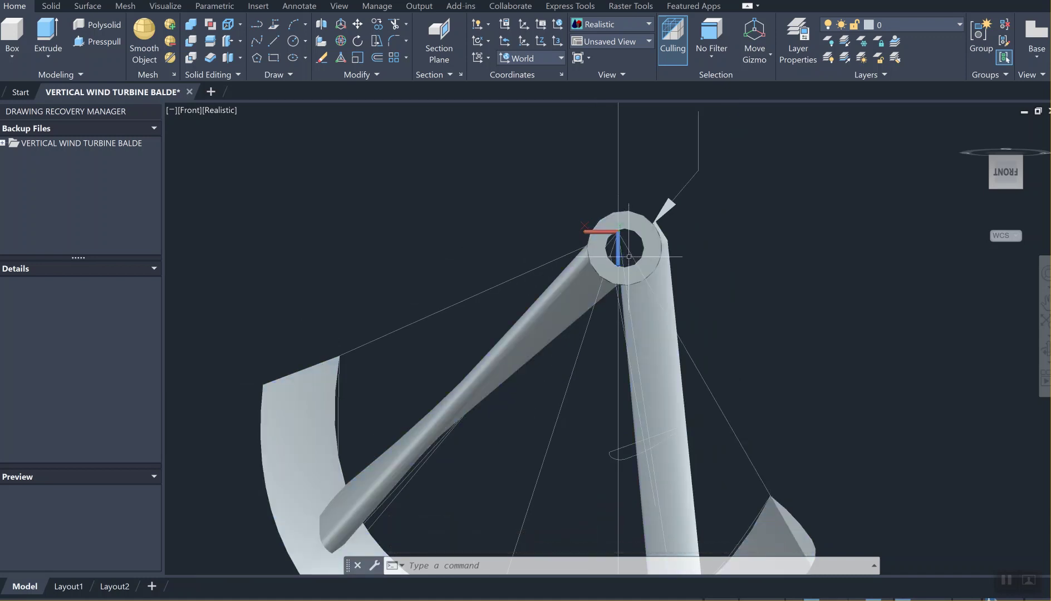
middle_drag(631, 257, 600, 219)
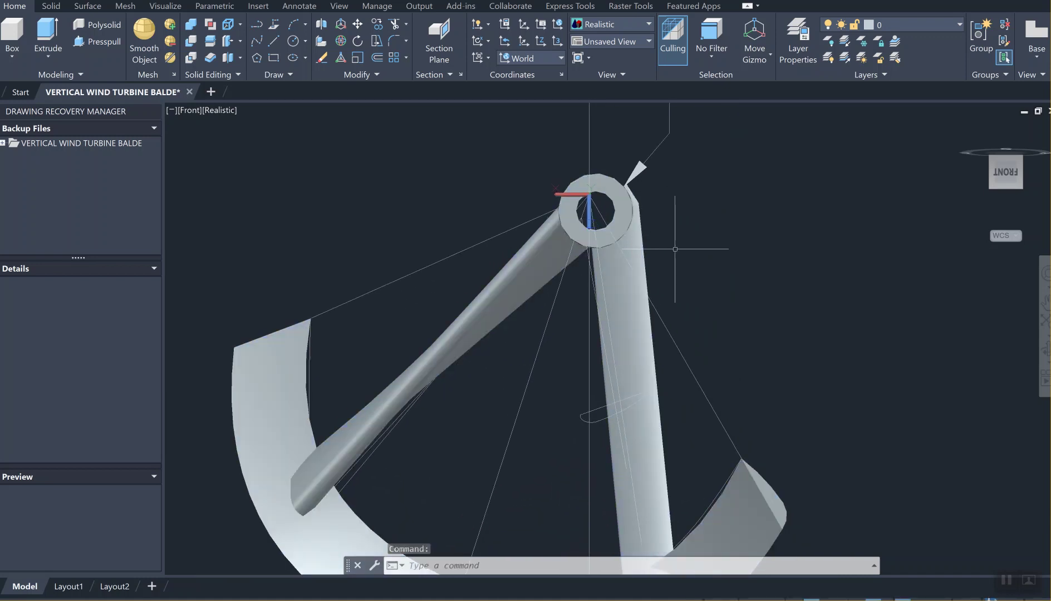
text(ucs)
key(Return)
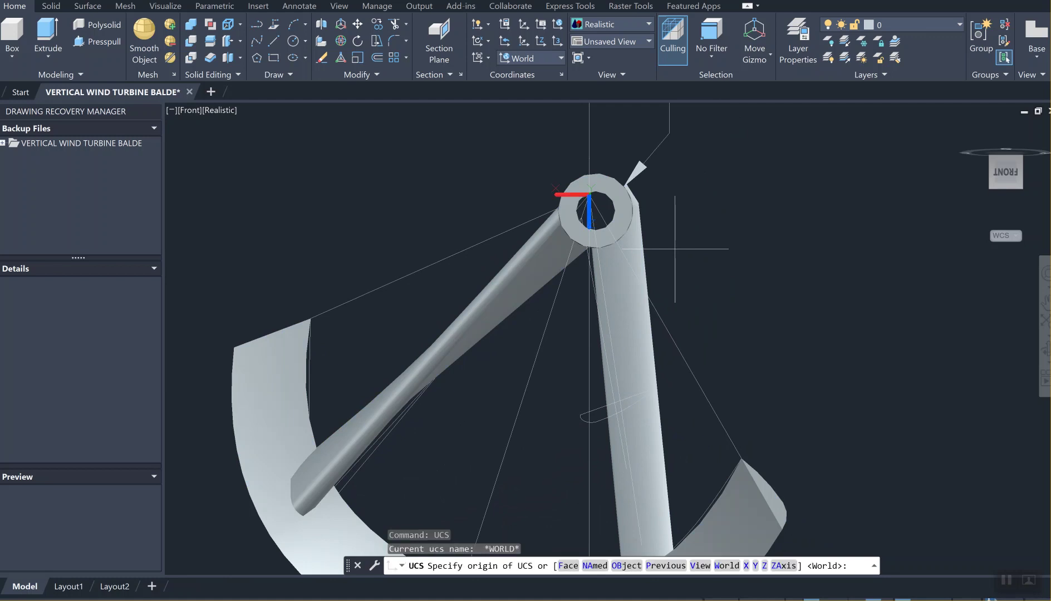
text(x)
key(Return)
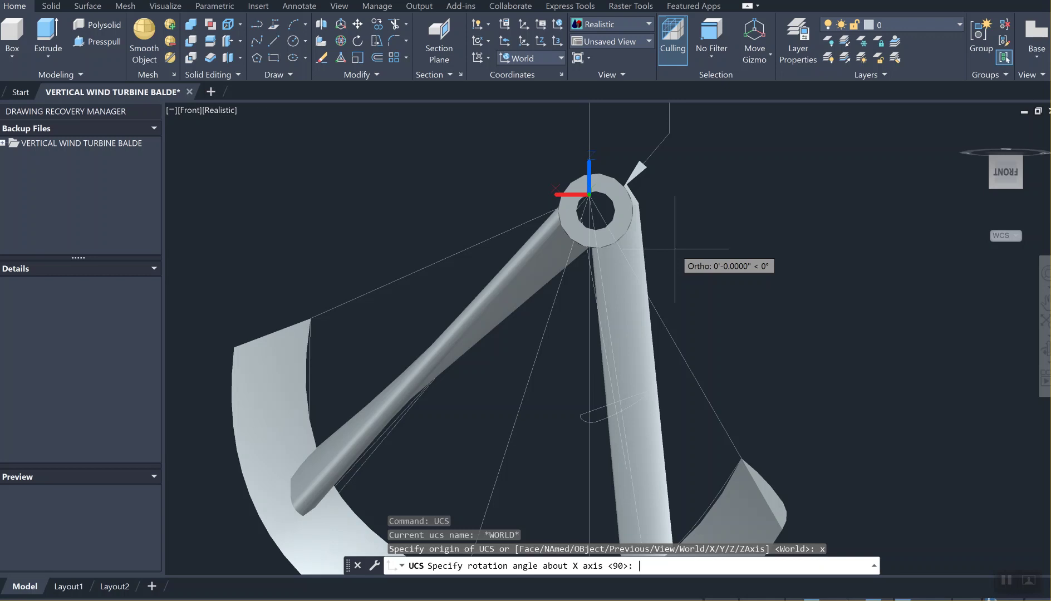
key(Return)
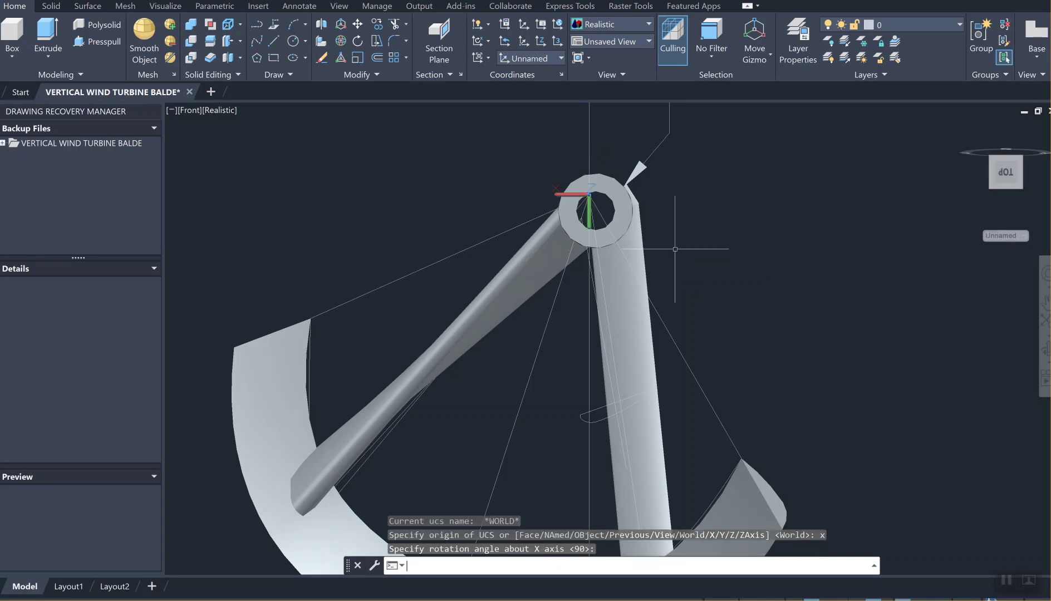
Step: Move the UCS origin to the centre of the hub's circular hole, keeping the current axis directions
scroll(594, 190, up, 2)
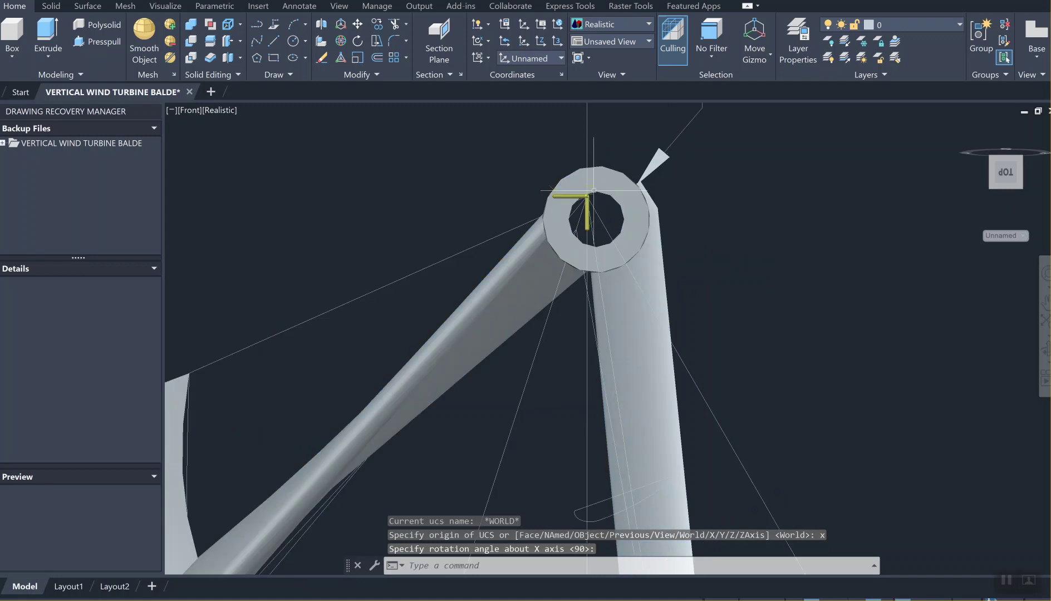
click(594, 190)
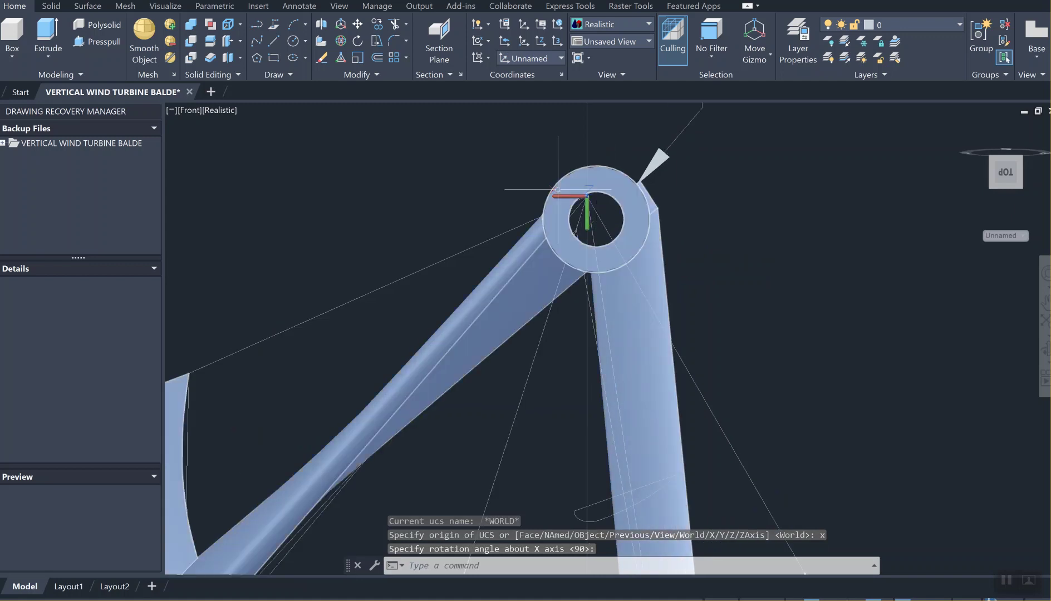
text(ucs)
key(Return)
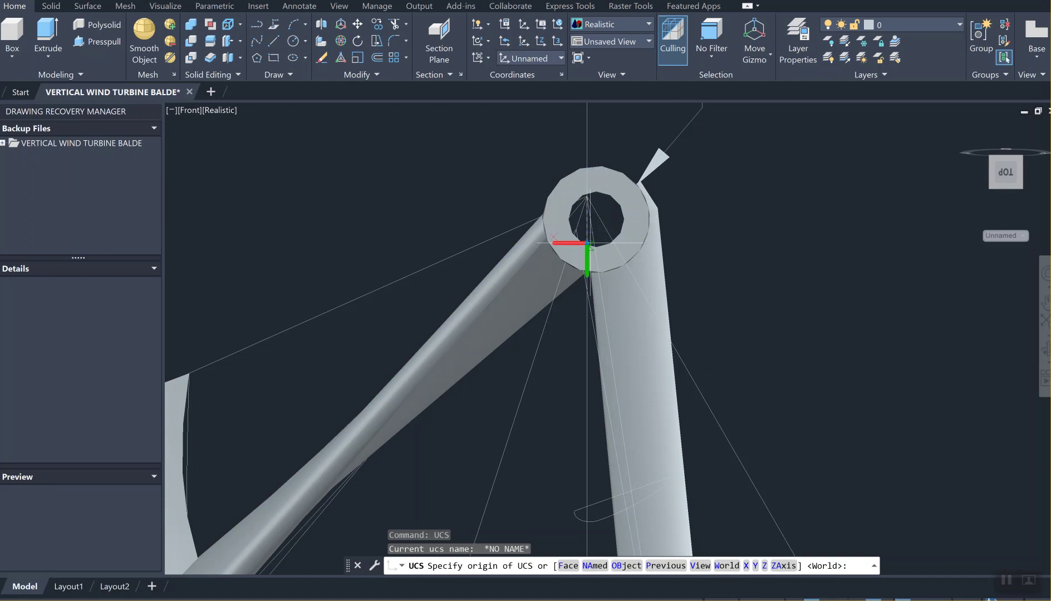
text(cen)
key(Return)
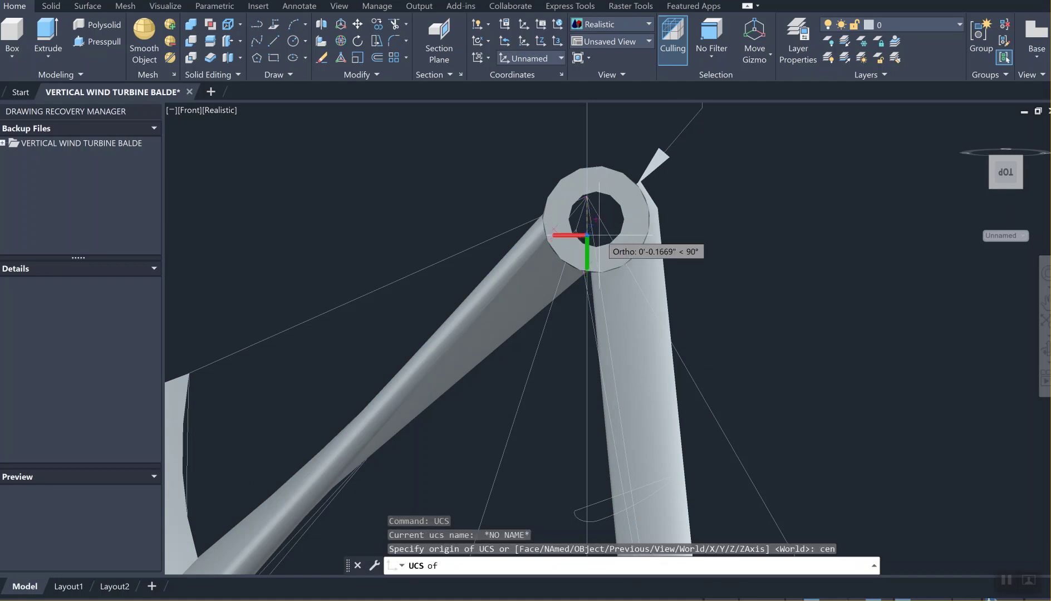
click(597, 220)
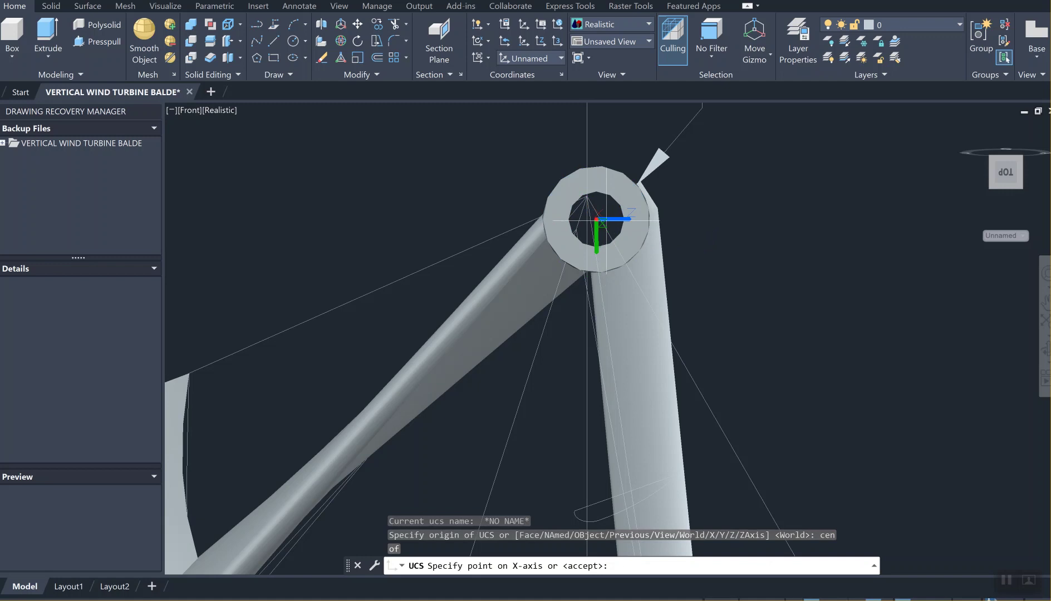
key(Return)
Step: Begin a polar 3DARRAY of the blade, arm and hub solid with 3 items
scroll(763, 234, down, 4)
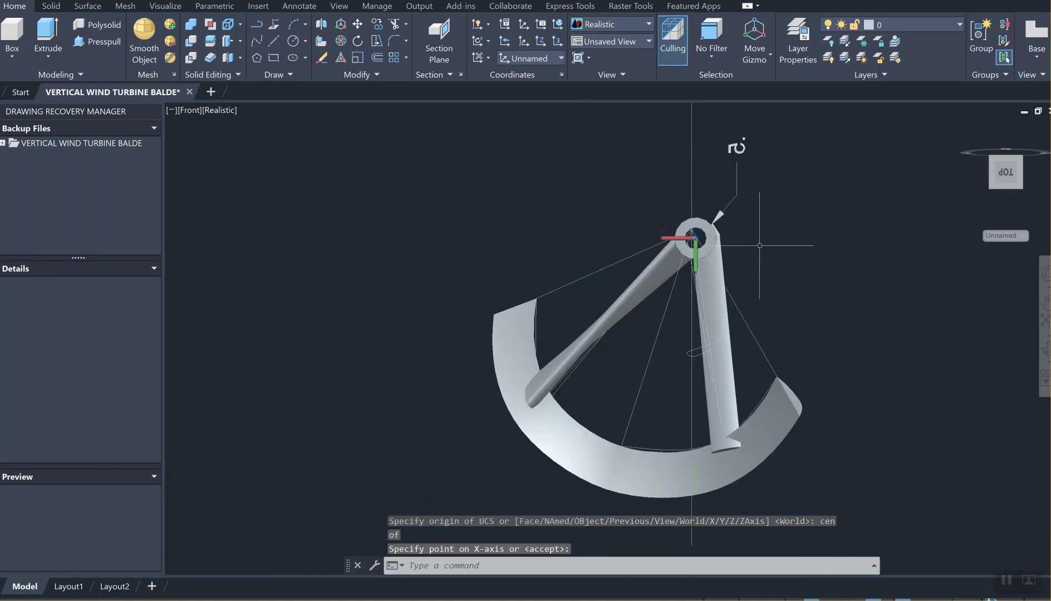
middle_drag(749, 239, 654, 323)
scroll(669, 250, down, 2)
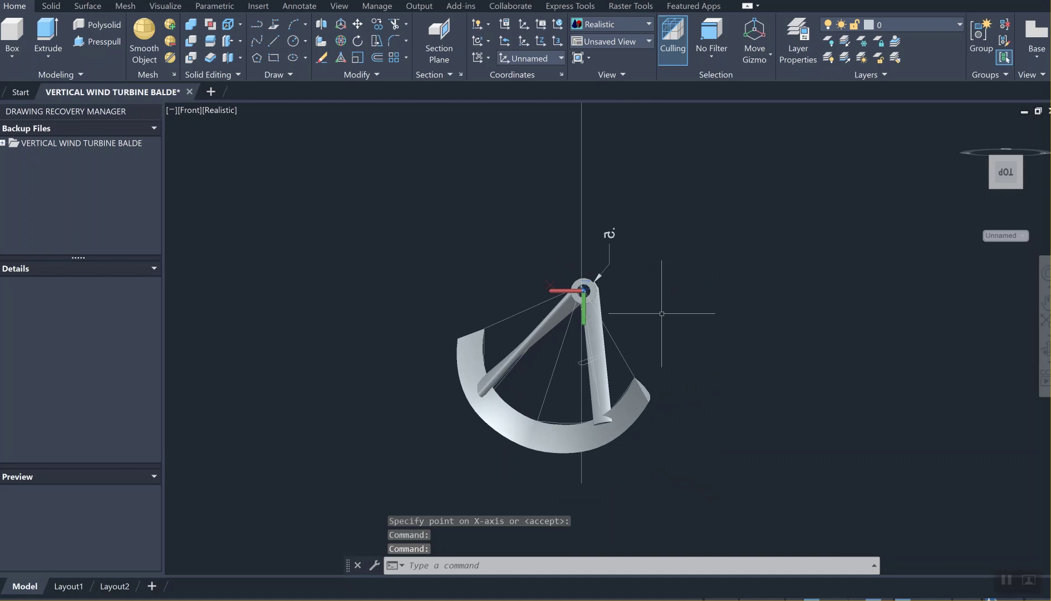
text(3d)
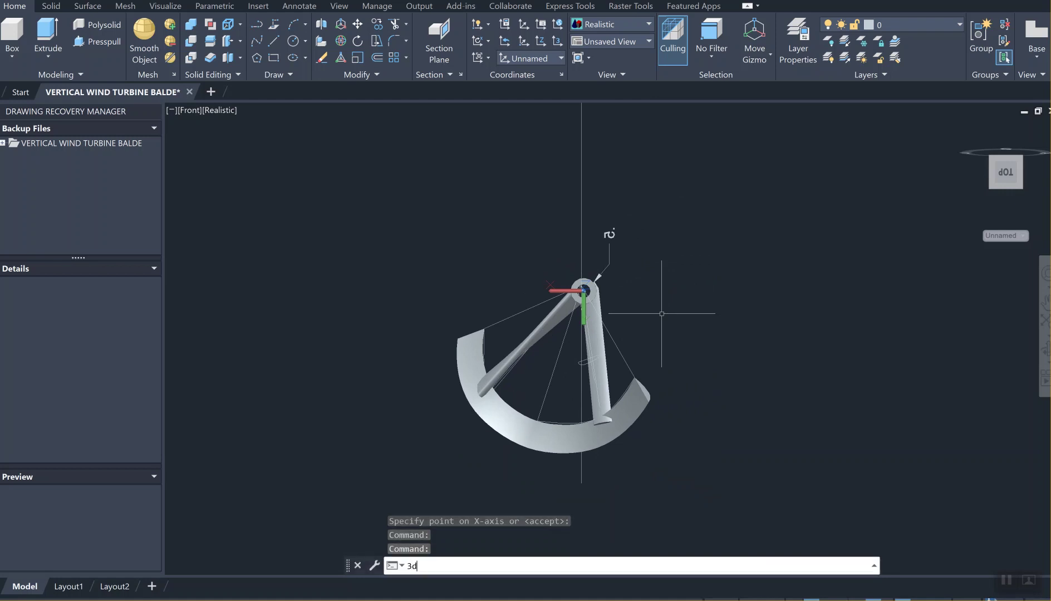
text(array)
key(Return)
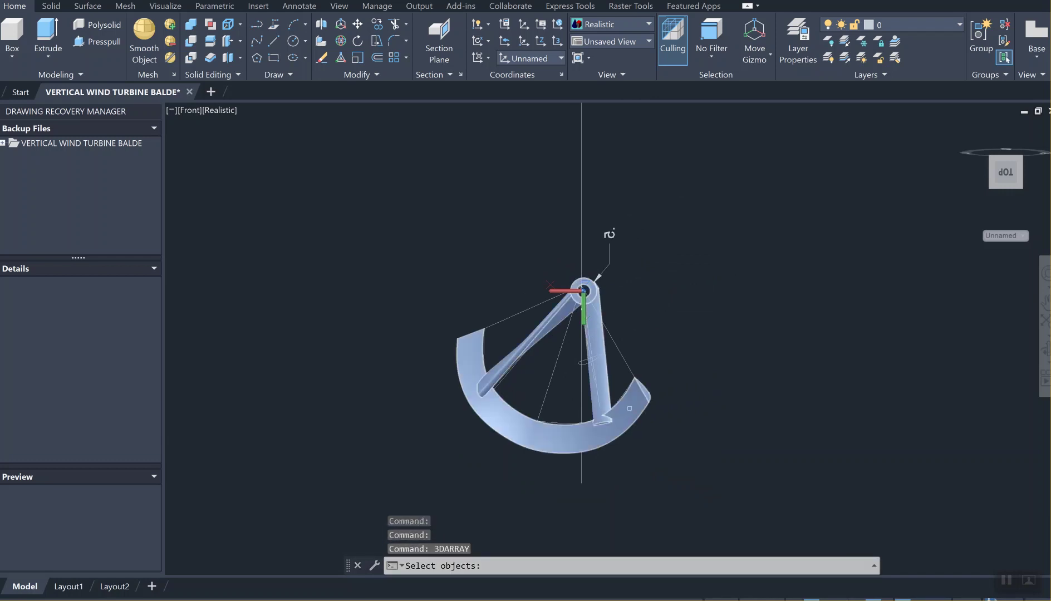
click(643, 392)
key(Return)
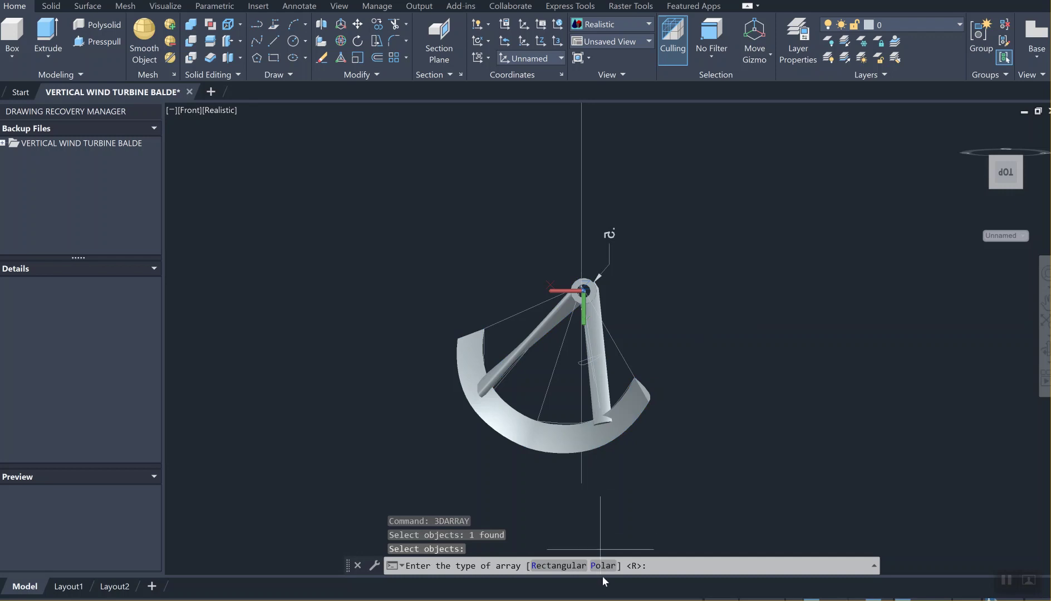
text(P)
key(Return)
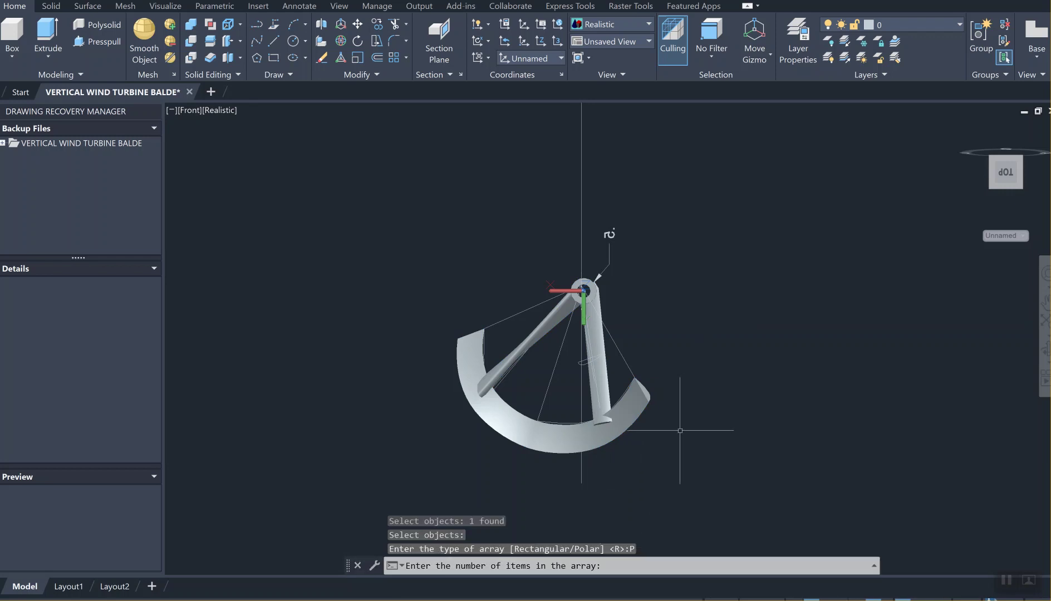
text(3)
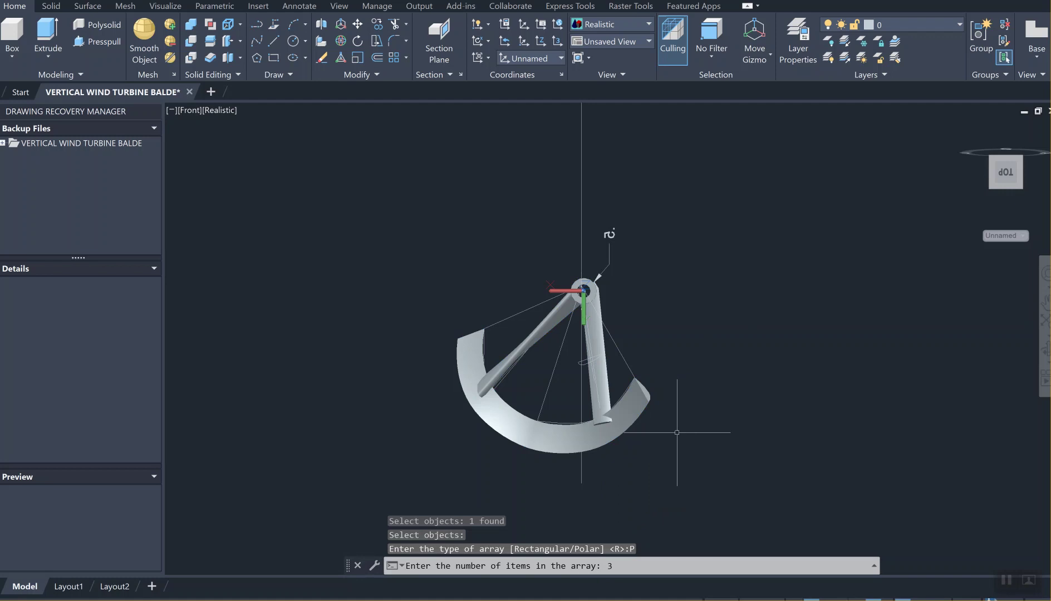
key(Return)
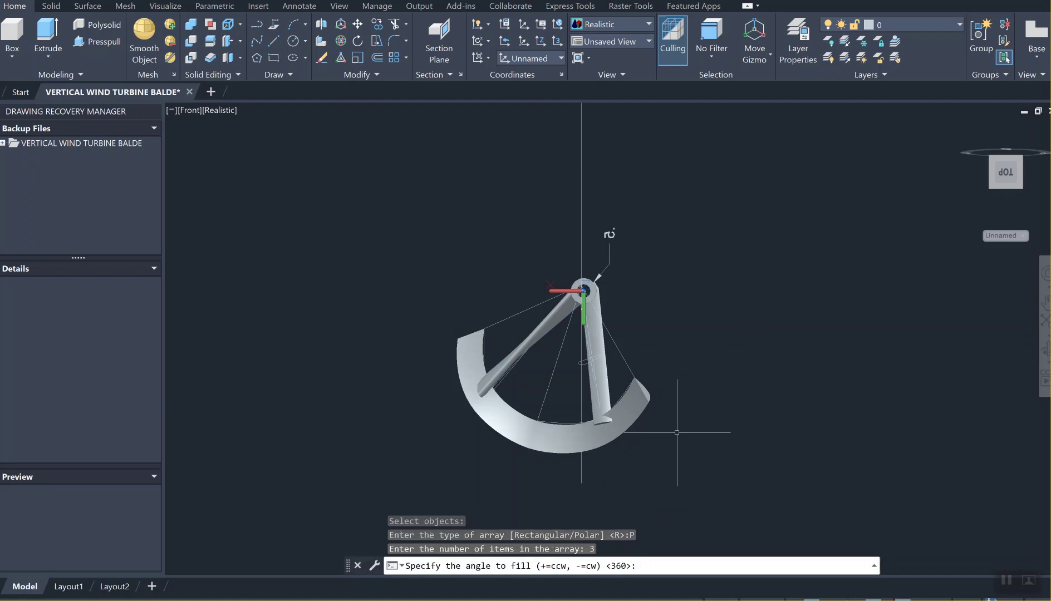
Step: Complete the array over 360° with rotated copies, centred at 0,0 with the rotation axis along Z
key(Return)
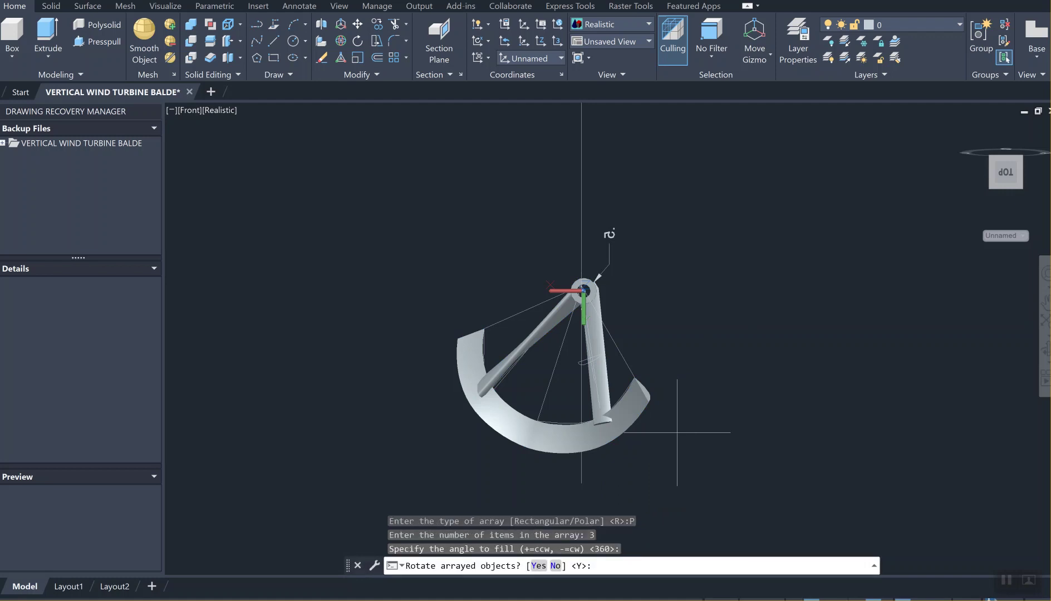
key(Return)
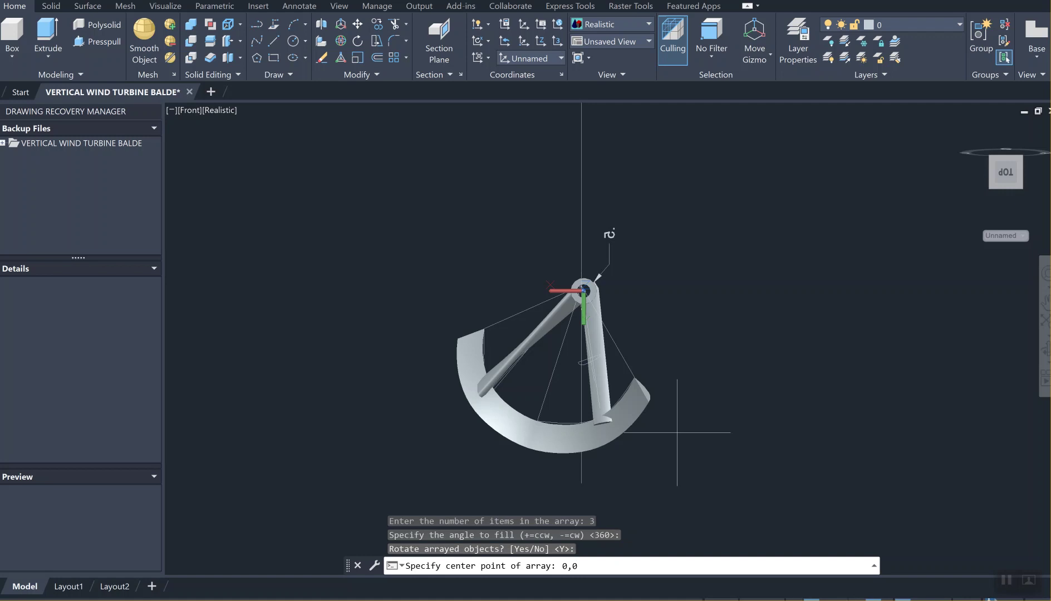
text(0,0)
key(Return)
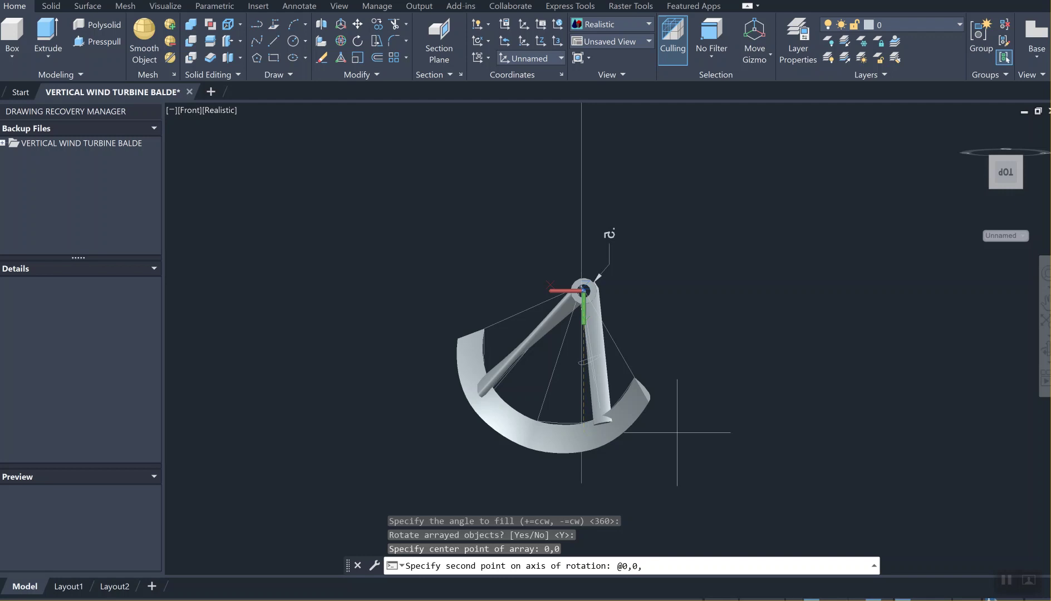
key(Return)
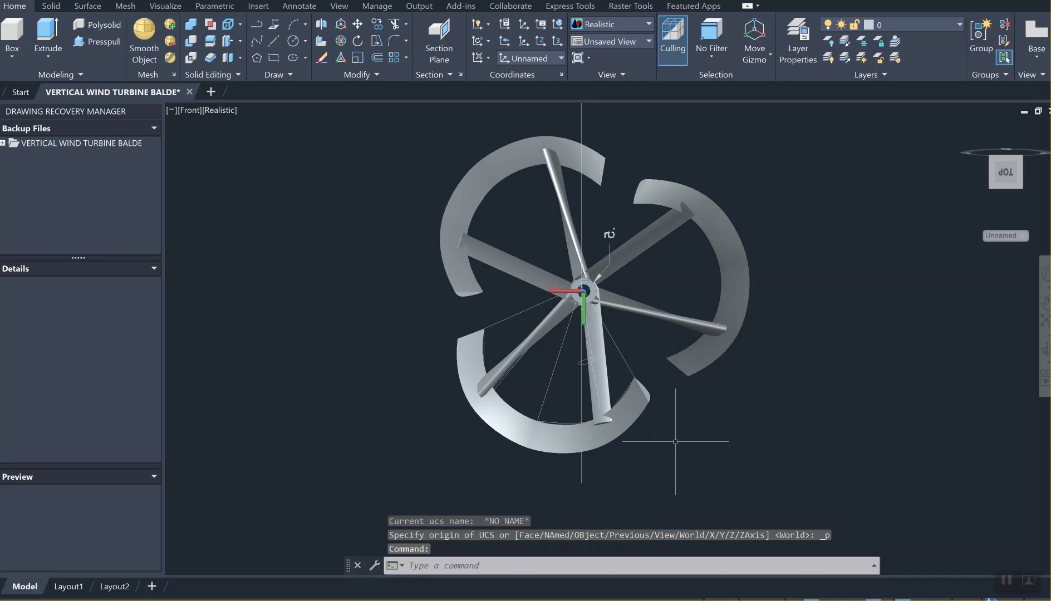
Step: Examine the arrayed turbine blades from the Back view
click(519, 430)
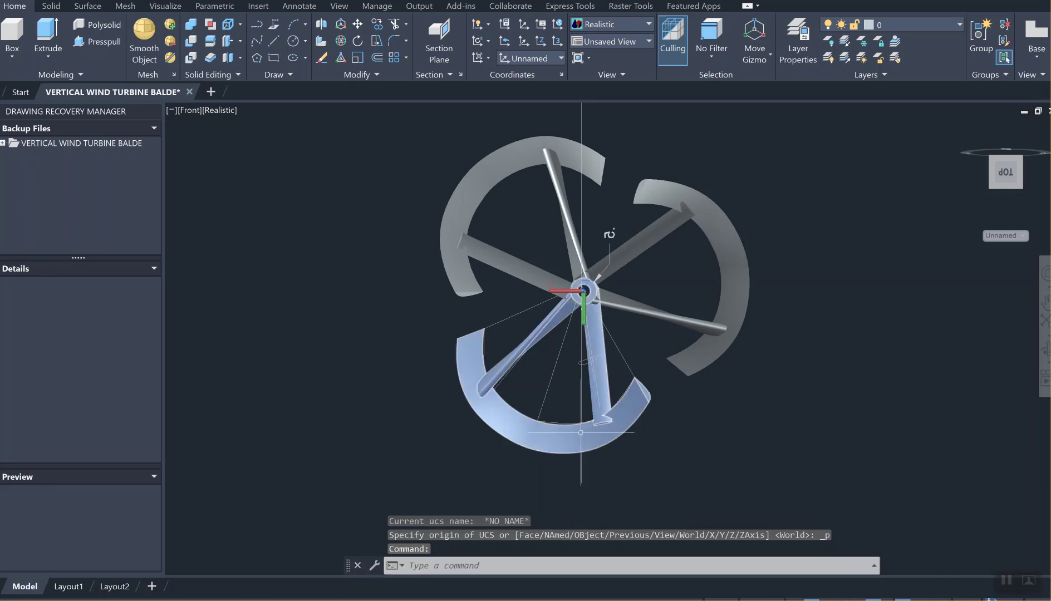
key(Escape)
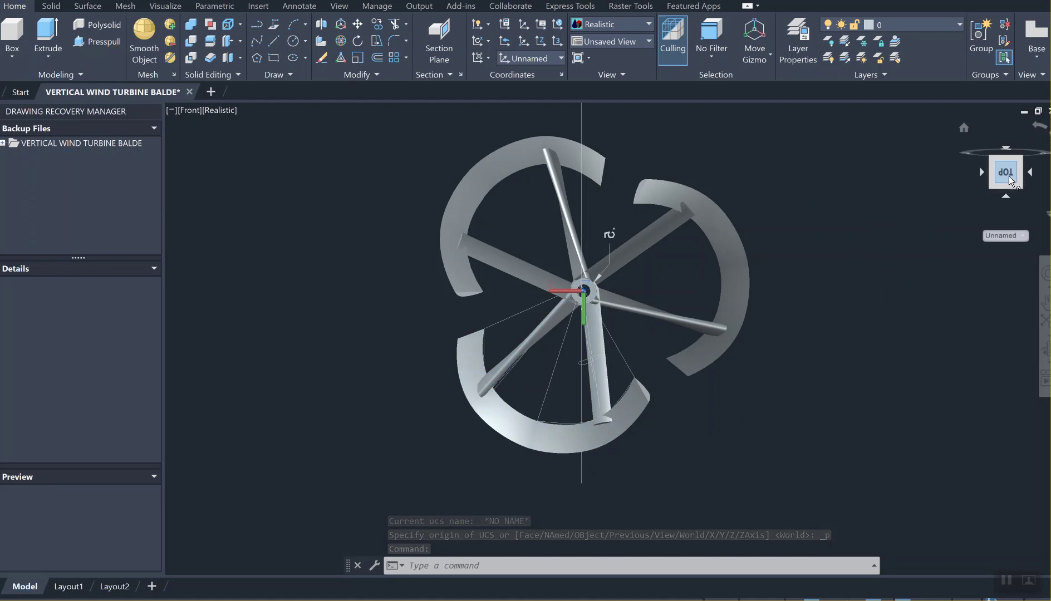
click(1006, 197)
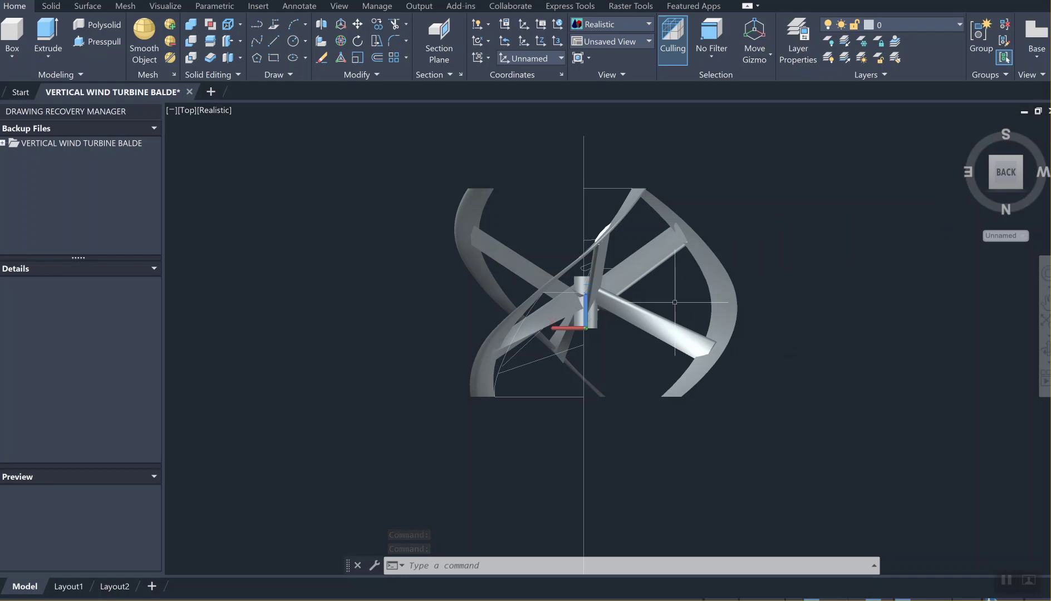
middle_drag(755, 294, 729, 292)
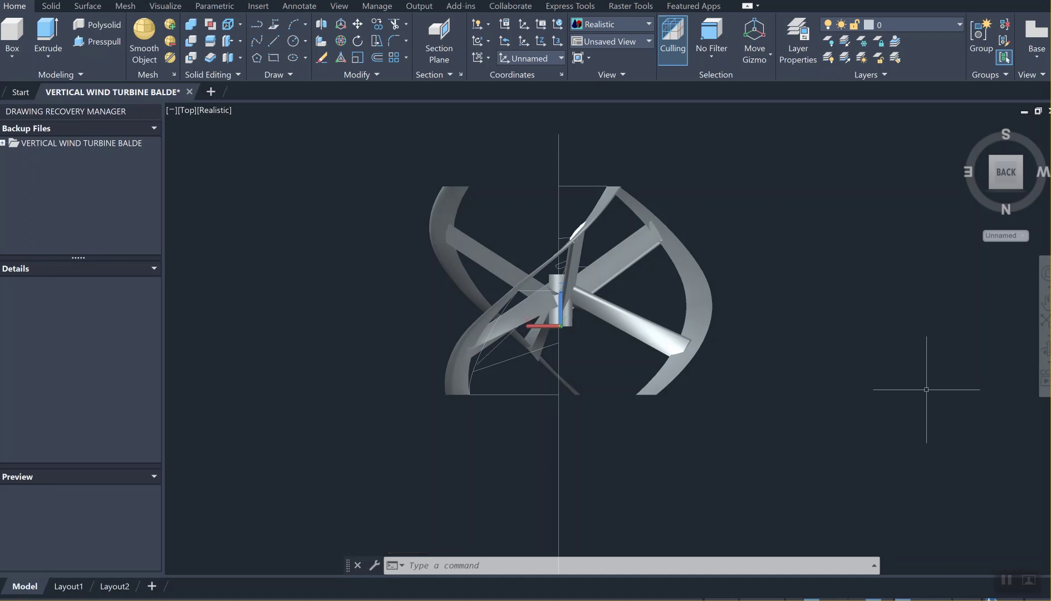
Step: Examine the arrayed rotor's blades, arms and hub from several angles with 3D Orbit
text(or)
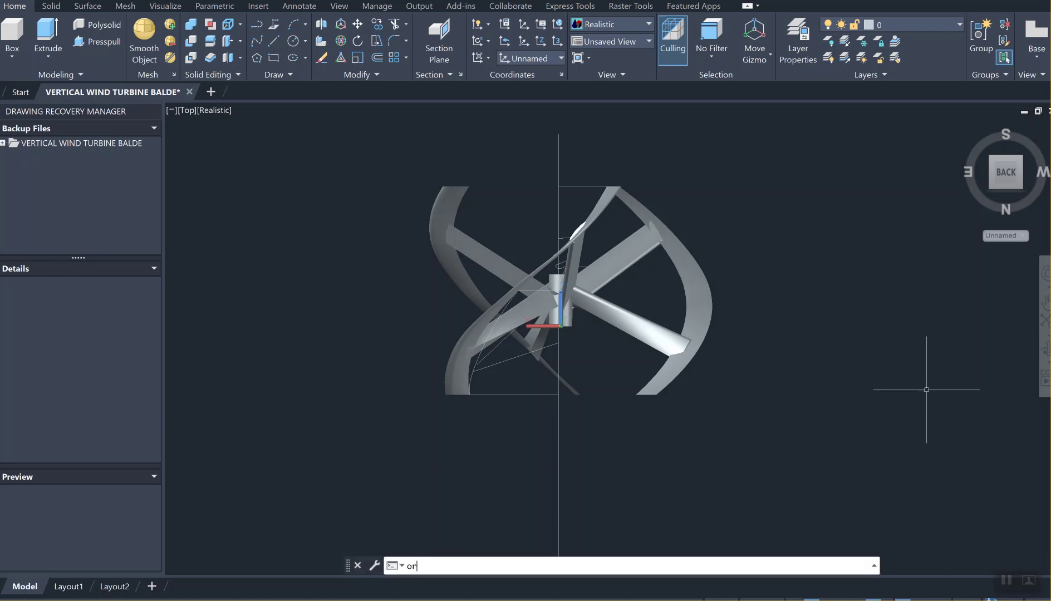
text(bi)
key(Return)
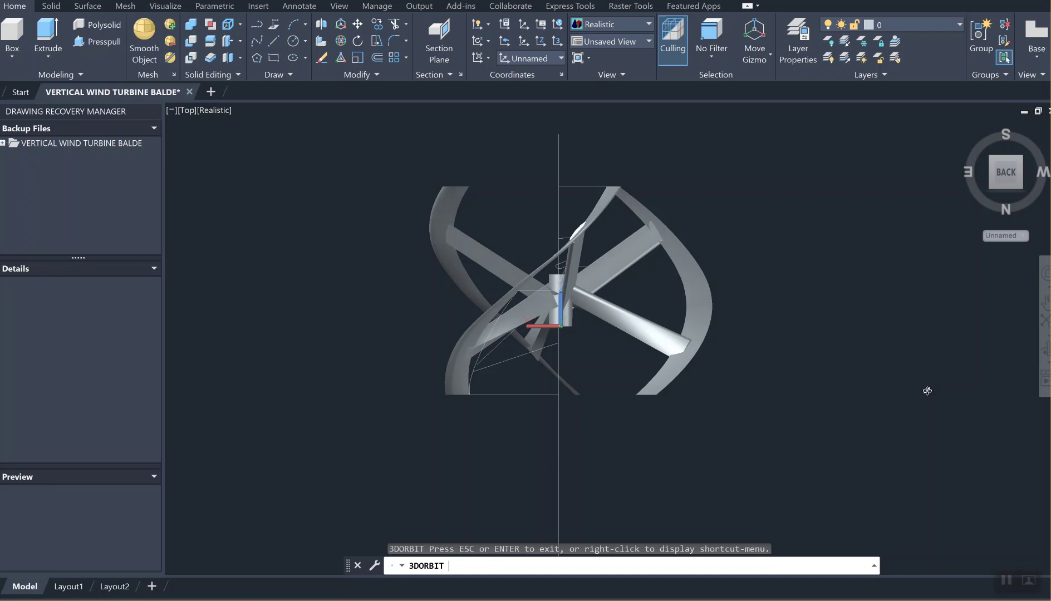
drag(677, 317, 525, 251)
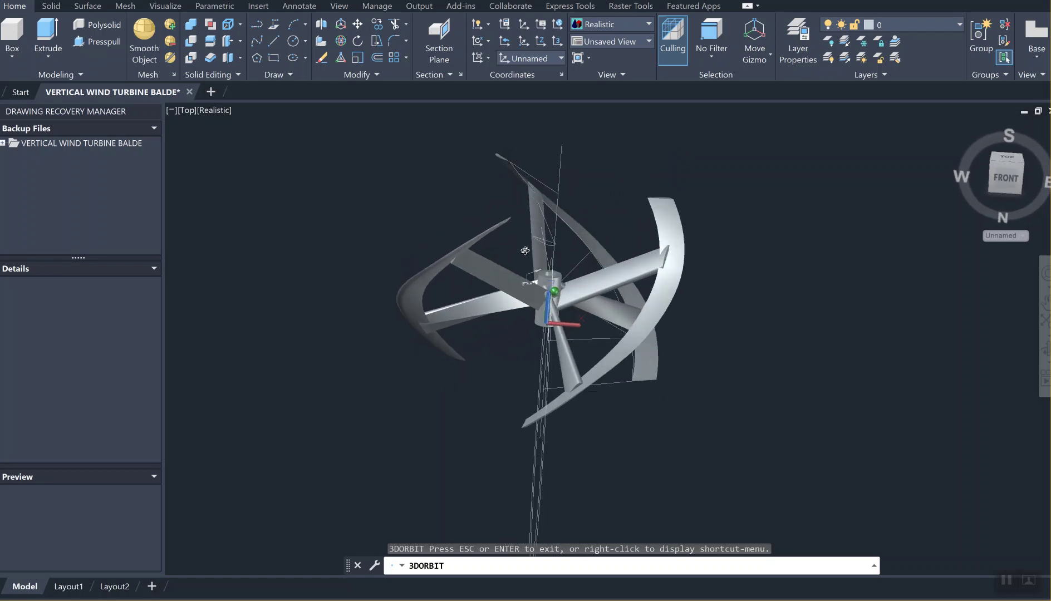
scroll(530, 278, up, 4)
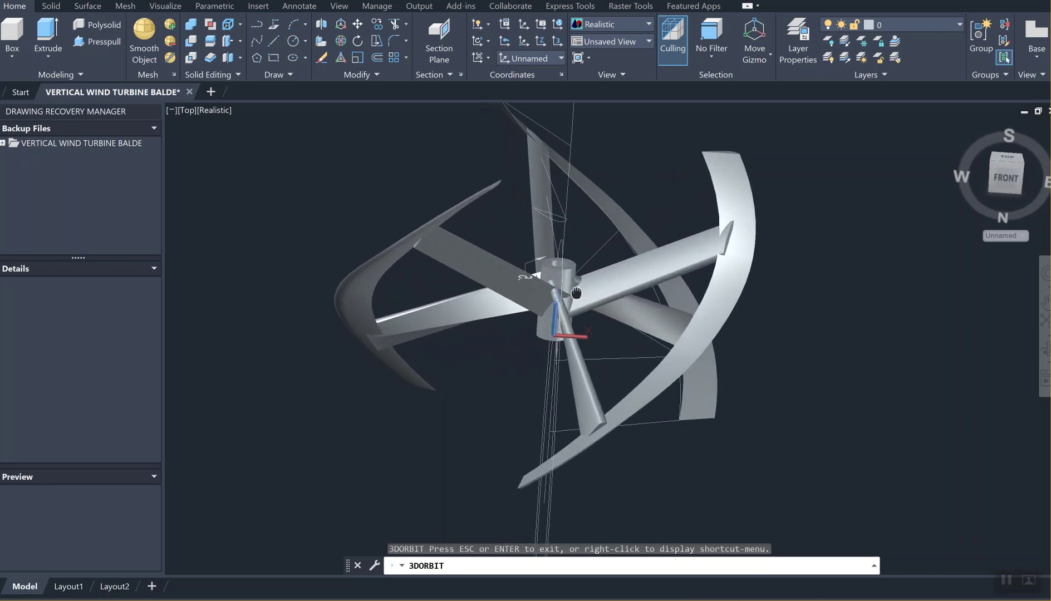
drag(583, 305, 582, 298)
scroll(563, 301, up, 5)
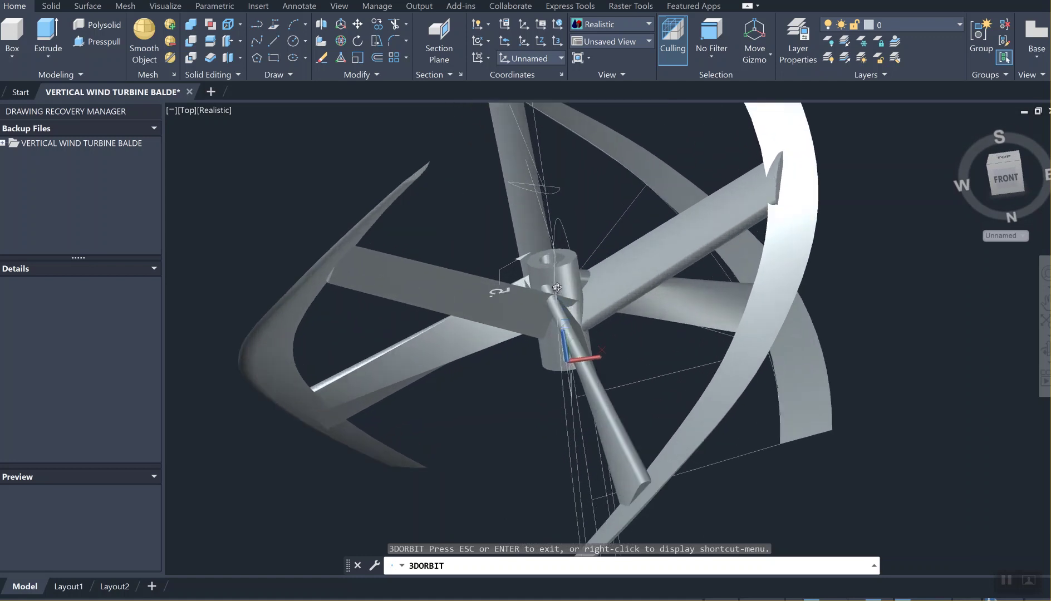
drag(702, 217, 649, 277)
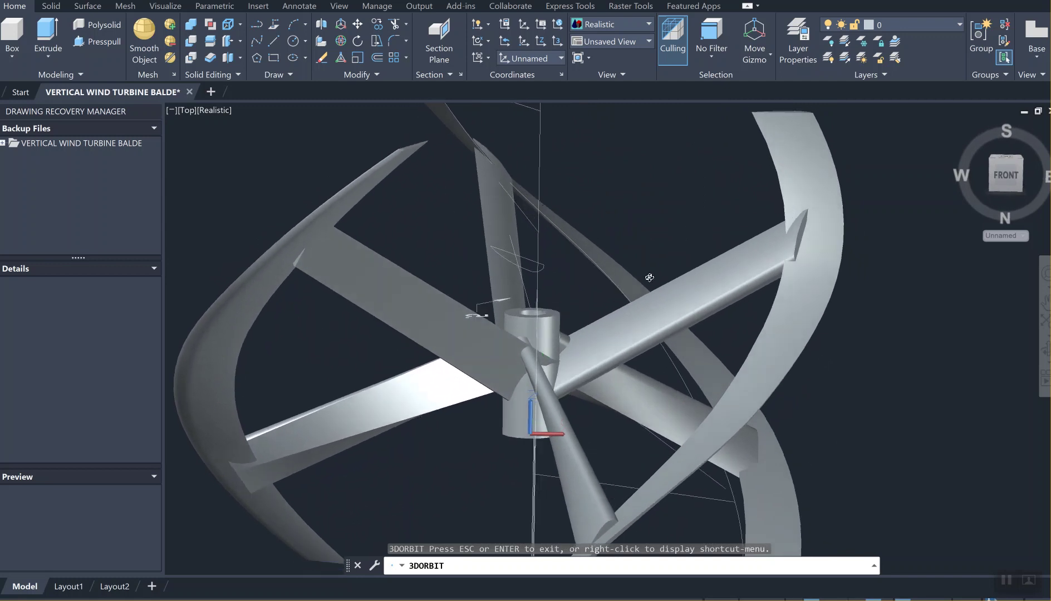
scroll(653, 253, down, 4)
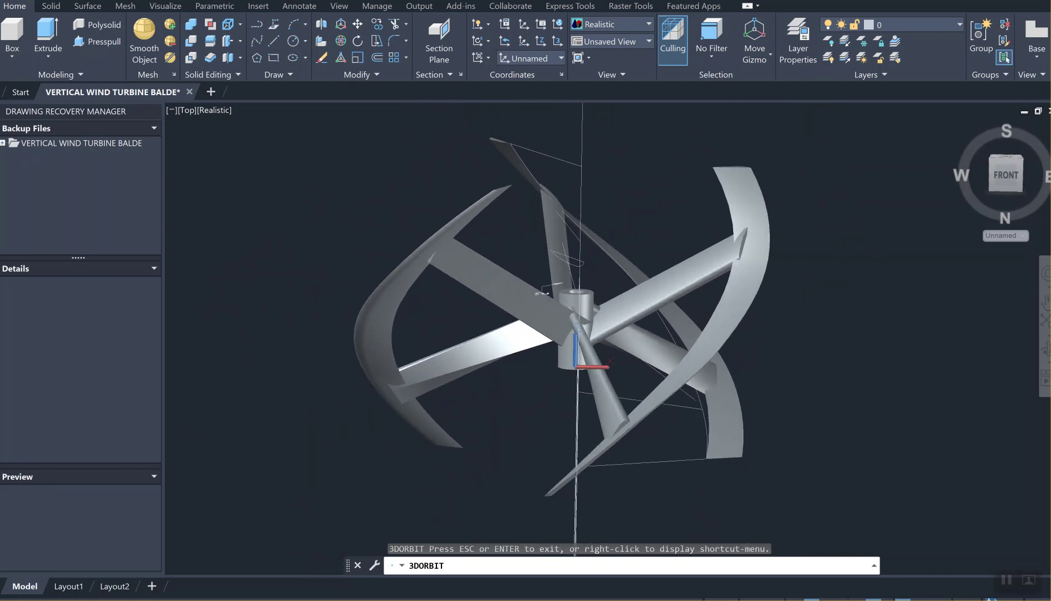
middle_drag(661, 250, 561, 308)
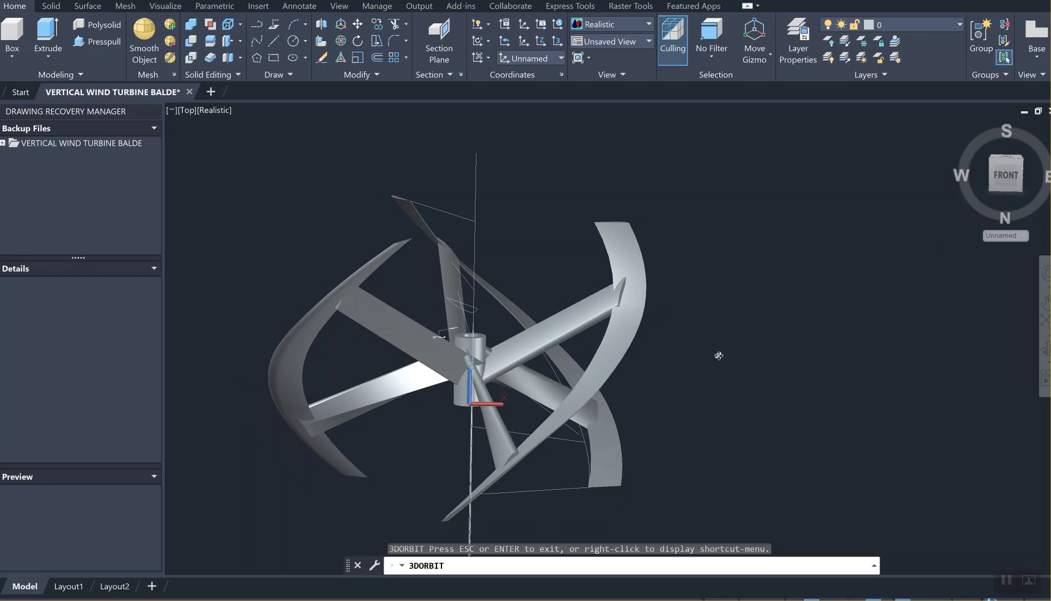
drag(1009, 179, 1013, 155)
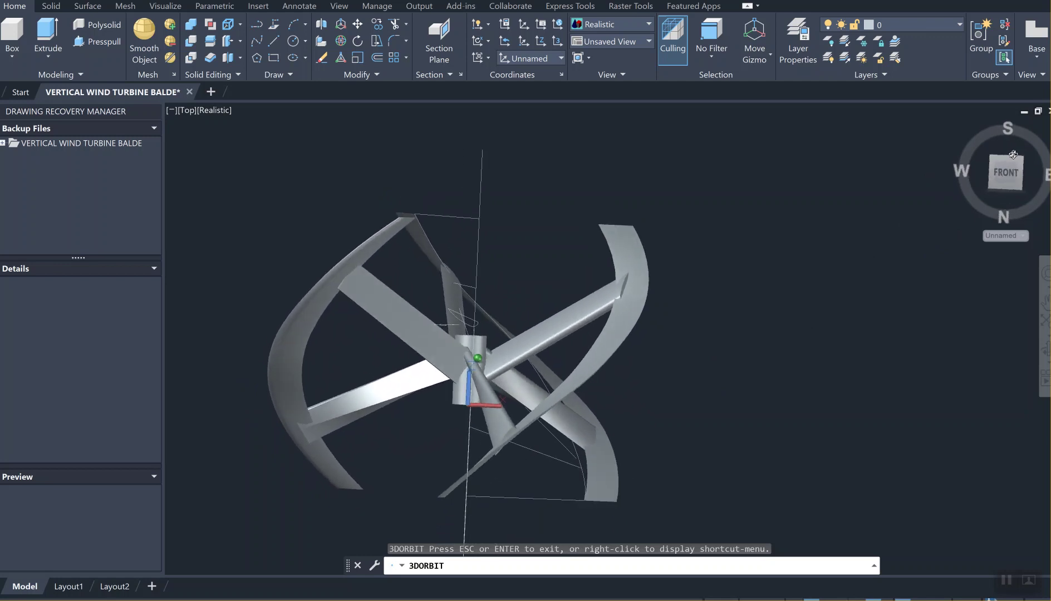
mouse_move(875, 235)
mouse_down()
mouse_move(833, 242)
mouse_move(868, 221)
mouse_up()
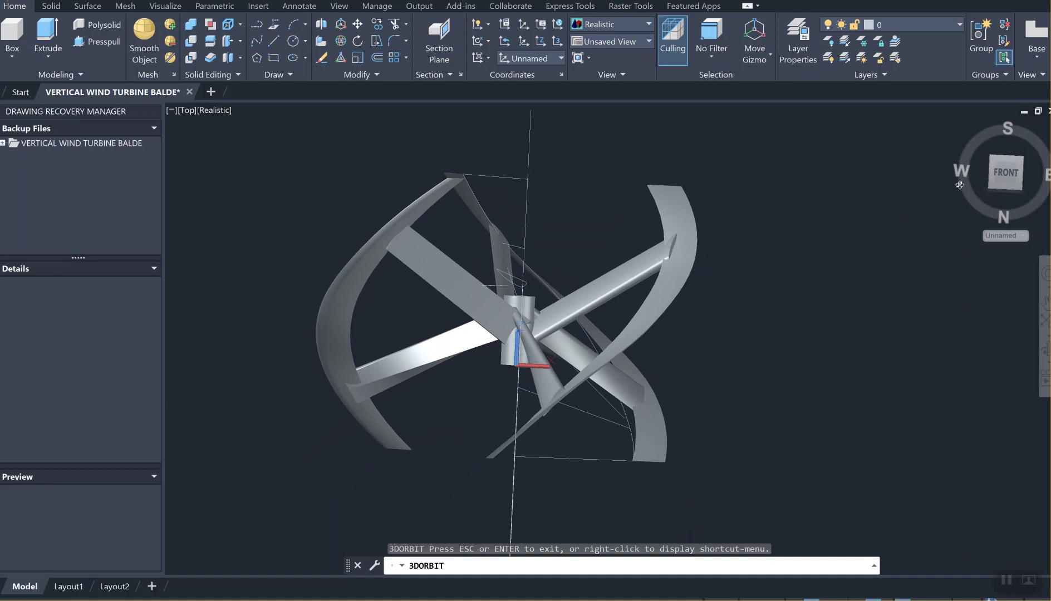
drag(959, 185, 968, 216)
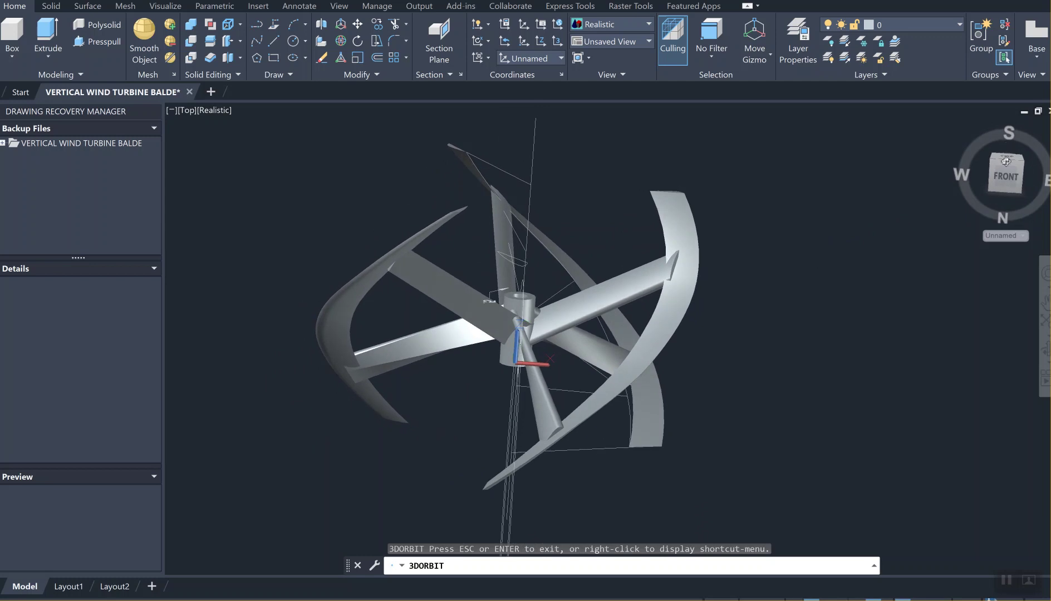
right_click(813, 243)
click(835, 252)
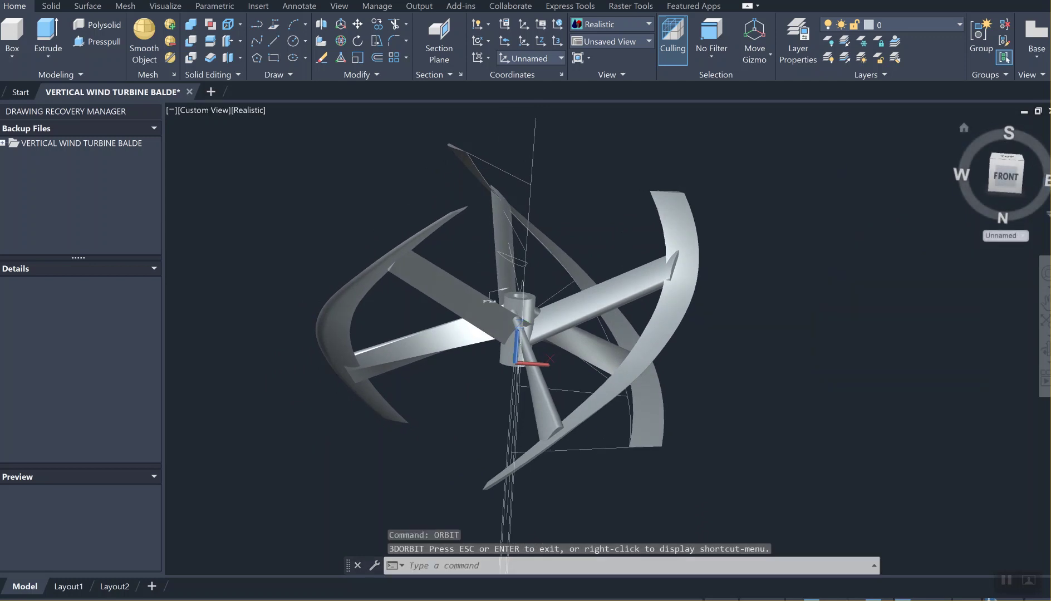
Step: Inspect the three-blade rotor and its hub from the Top view and the Back view
click(1004, 158)
click(1011, 161)
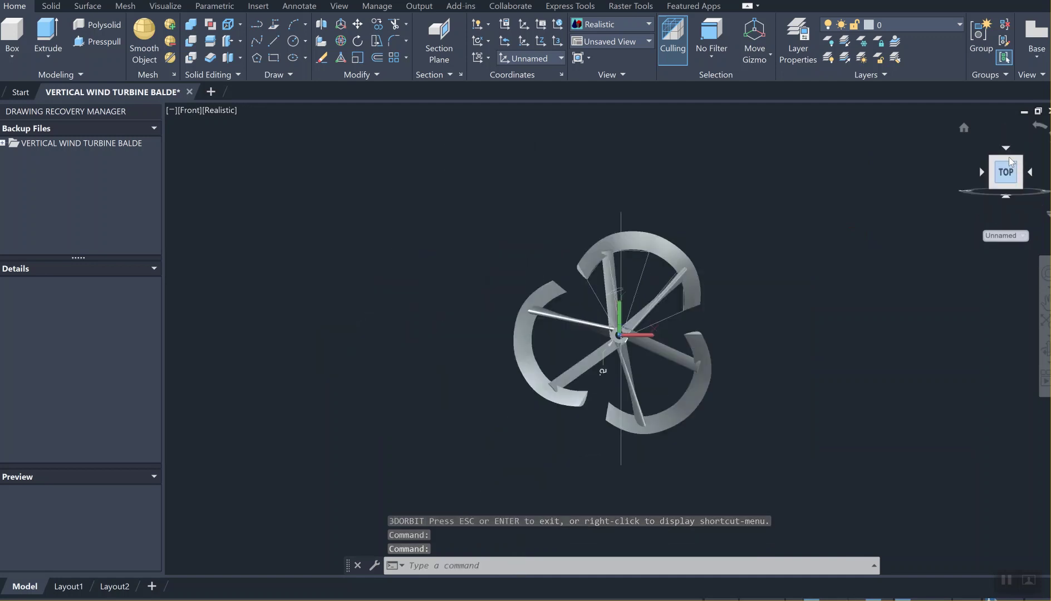
scroll(635, 353, down, 2)
scroll(634, 352, up, 5)
scroll(668, 290, up, 3)
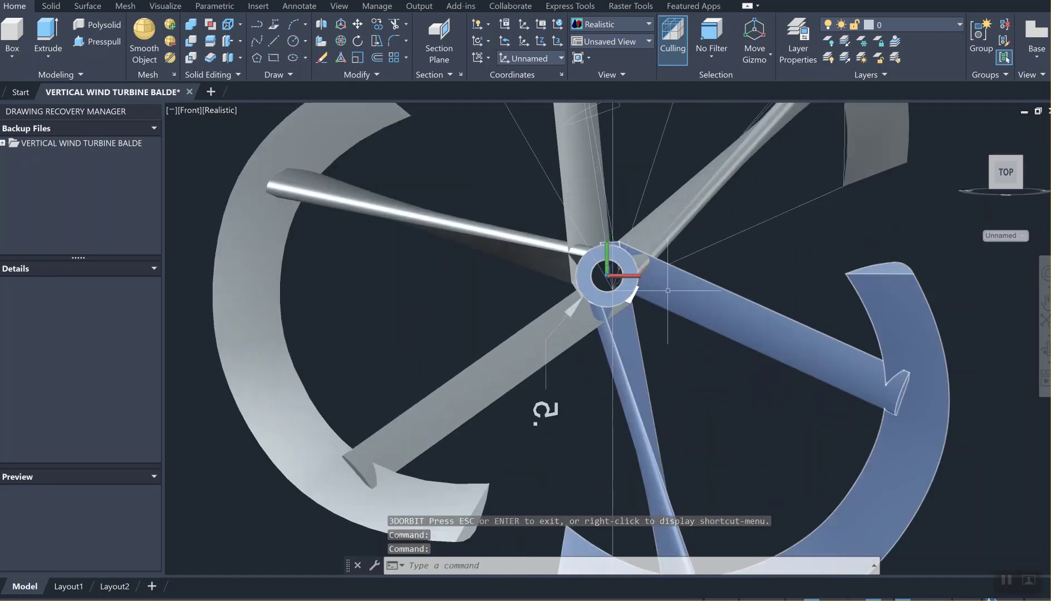
scroll(582, 333, down, 4)
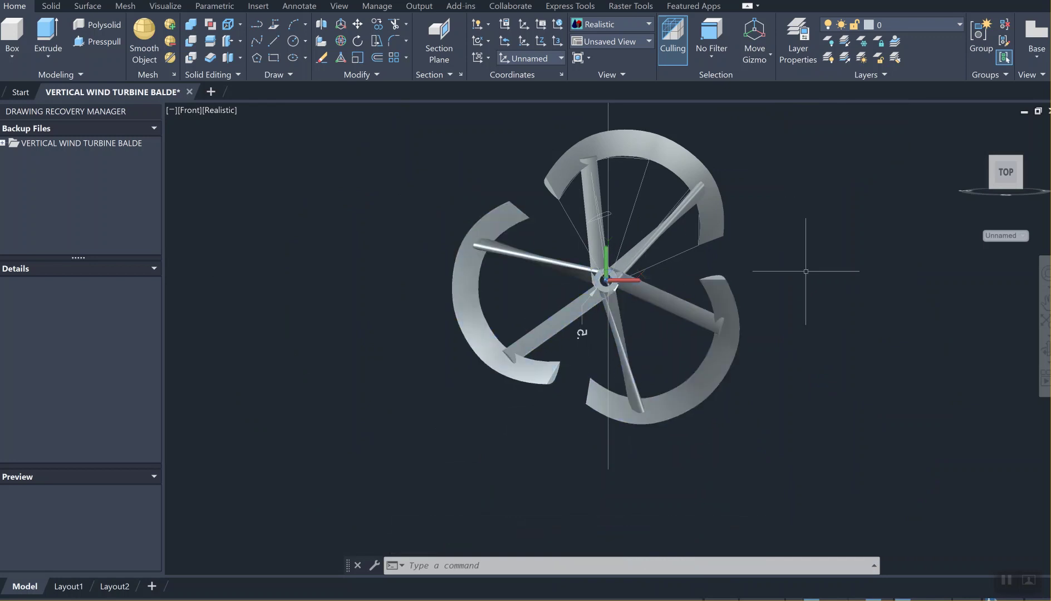
middle_drag(762, 291, 739, 334)
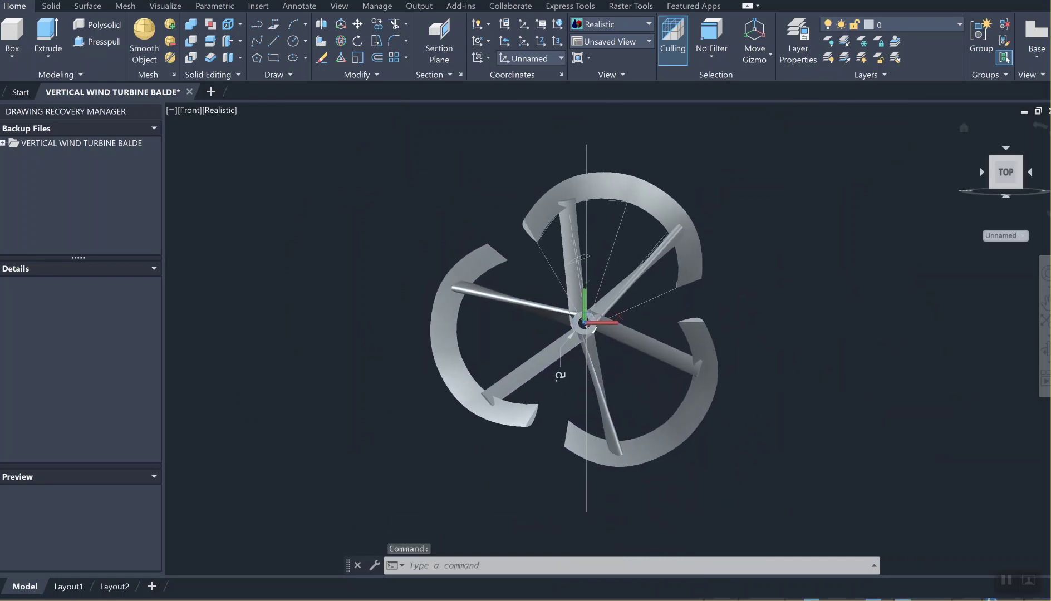
click(1007, 149)
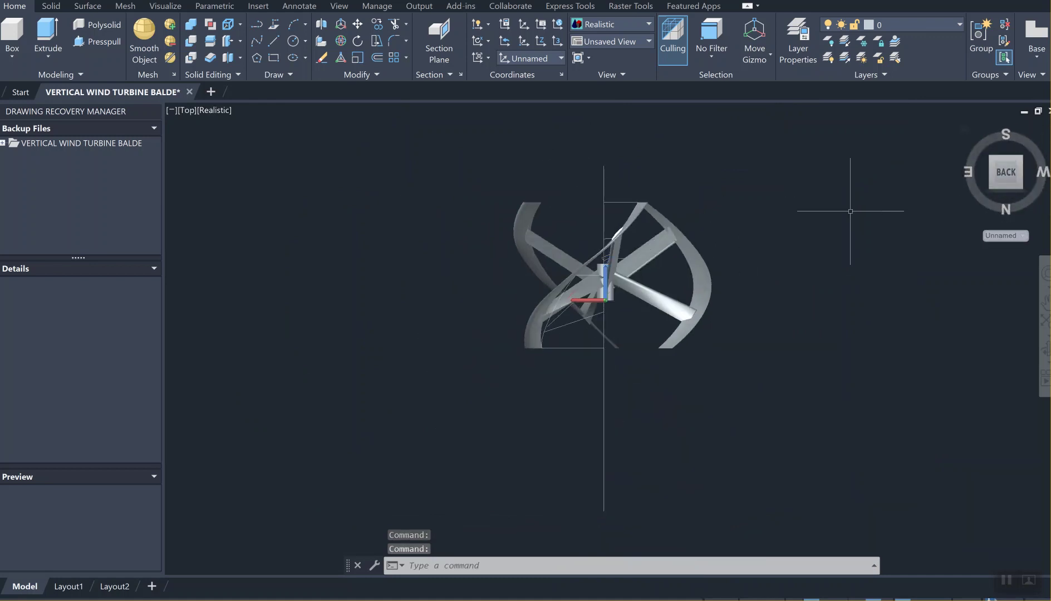
scroll(692, 315, up, 3)
middle_drag(692, 315, 709, 350)
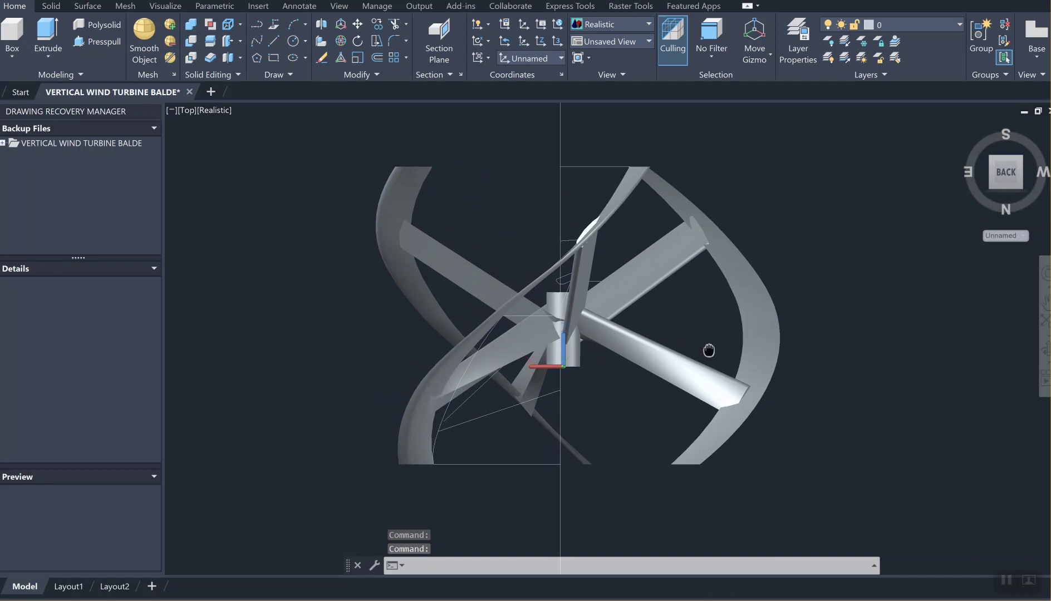
middle_drag(869, 364, 826, 310)
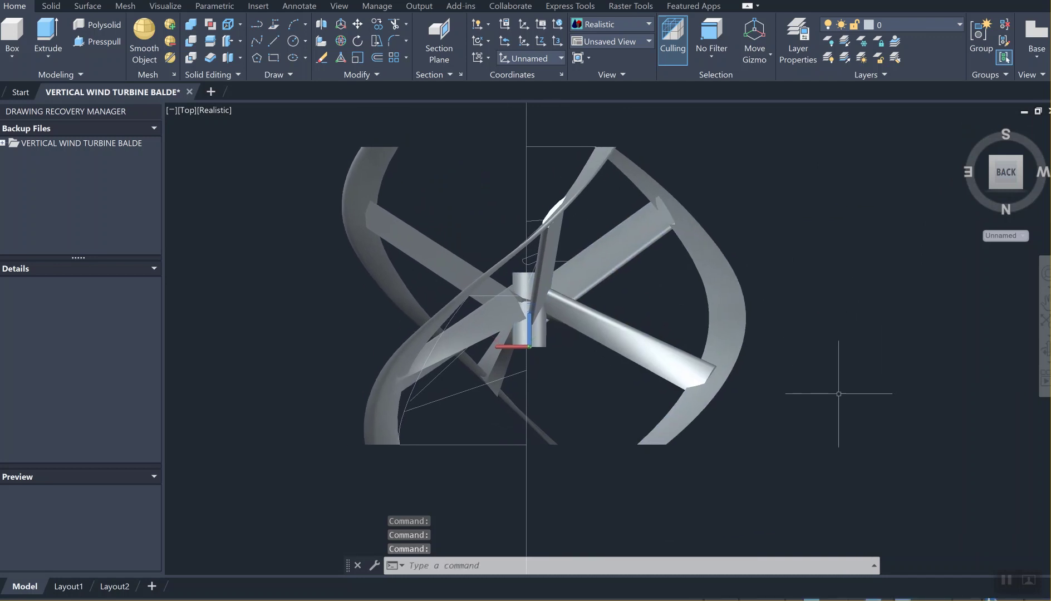
scroll(838, 395, down, 2)
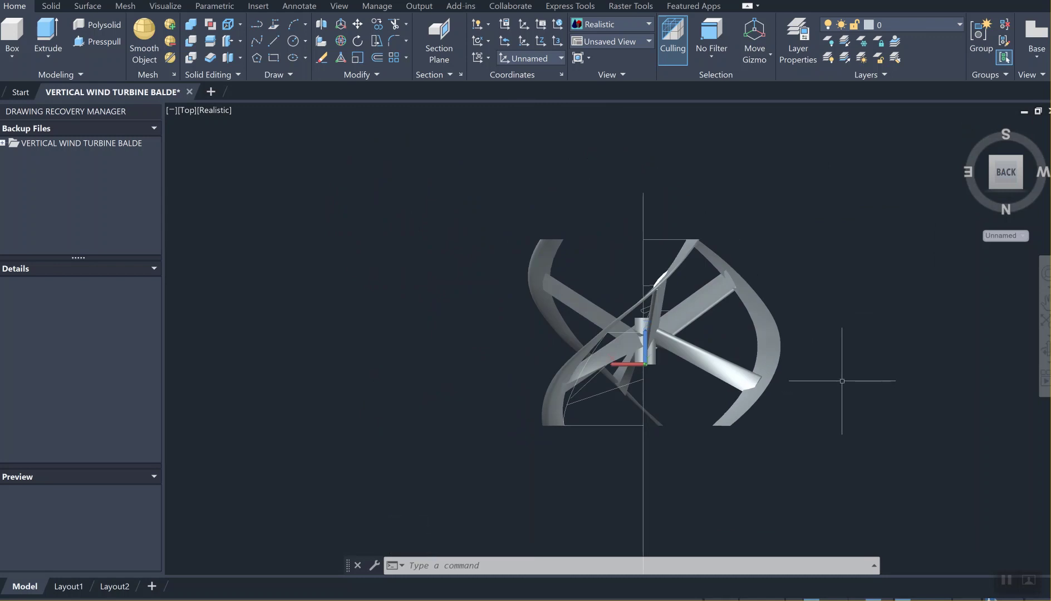
middle_drag(691, 366, 645, 342)
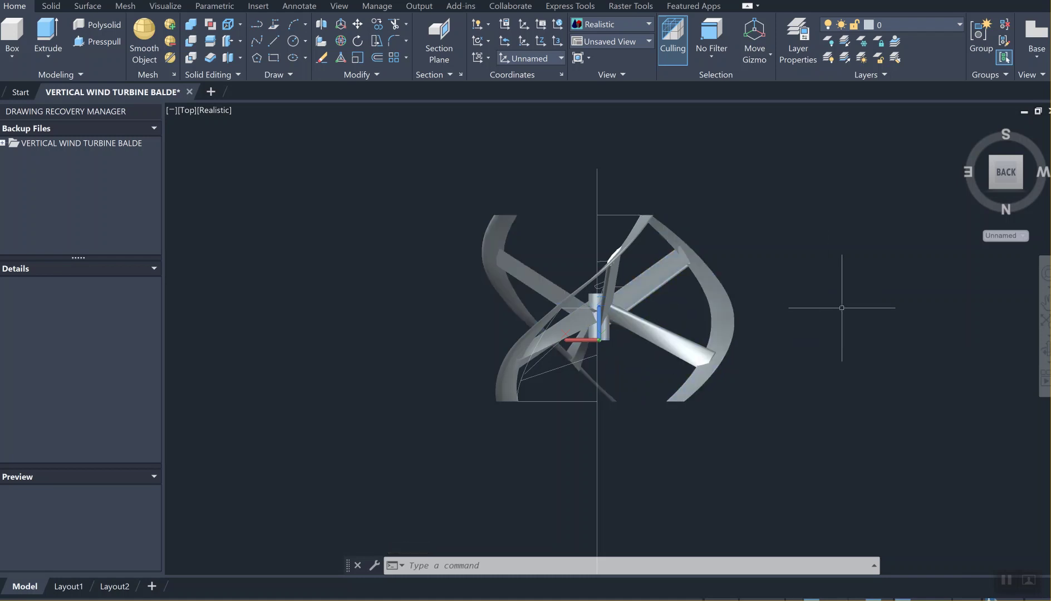
Step: Union the three arrayed blade, arm and hub solids into one solid and save the drawing
click(191, 25)
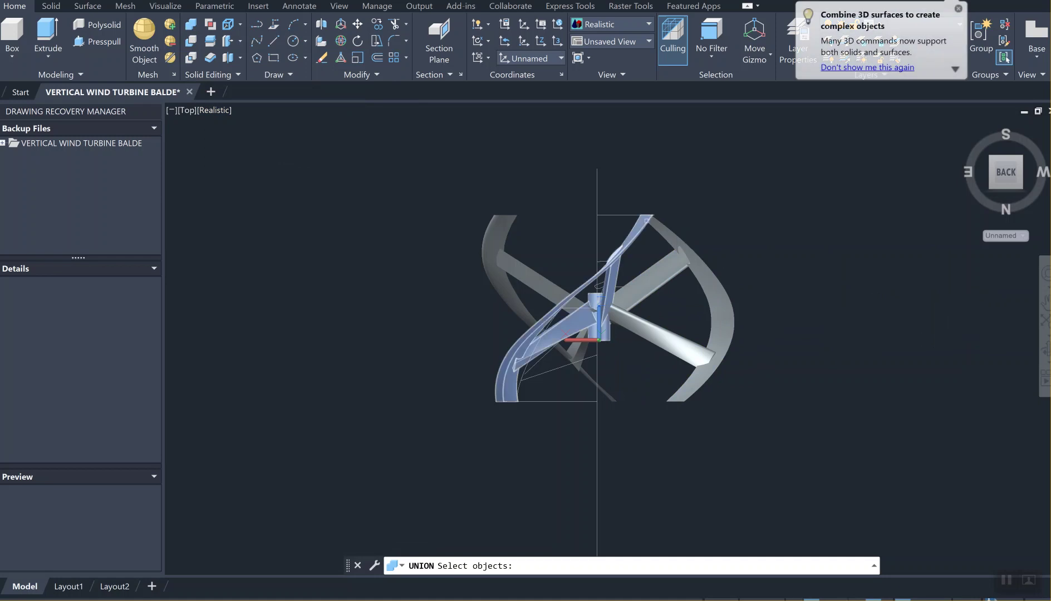
click(649, 224)
click(663, 228)
click(503, 240)
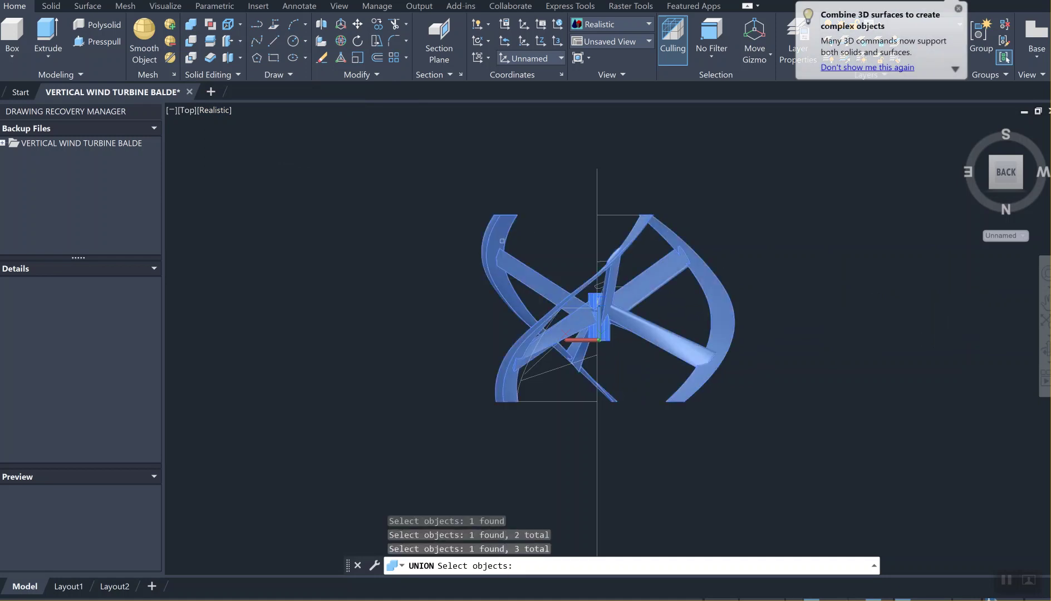
key(Return)
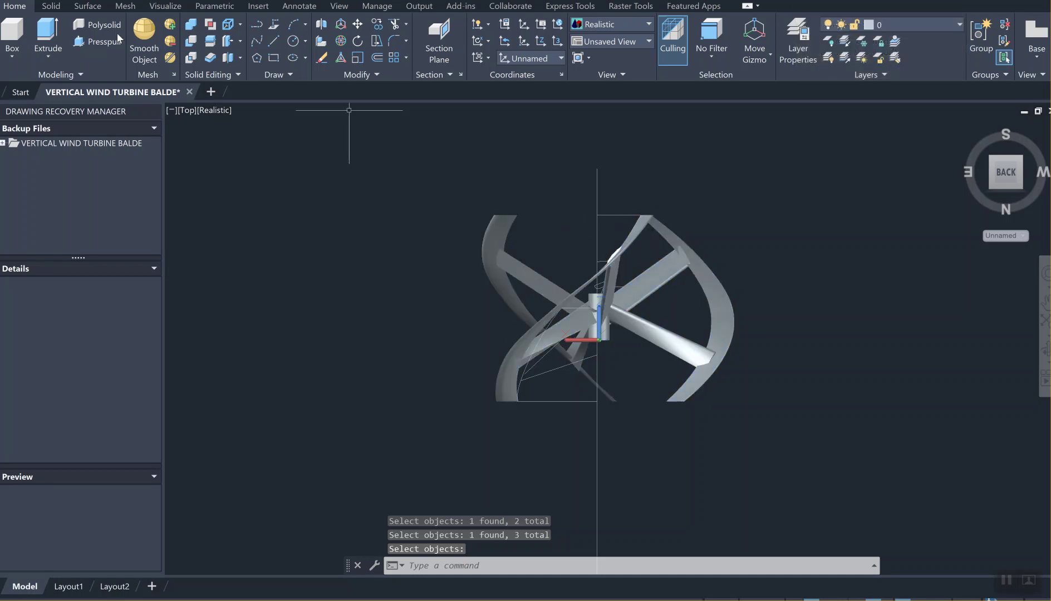
key(ctrl+s)
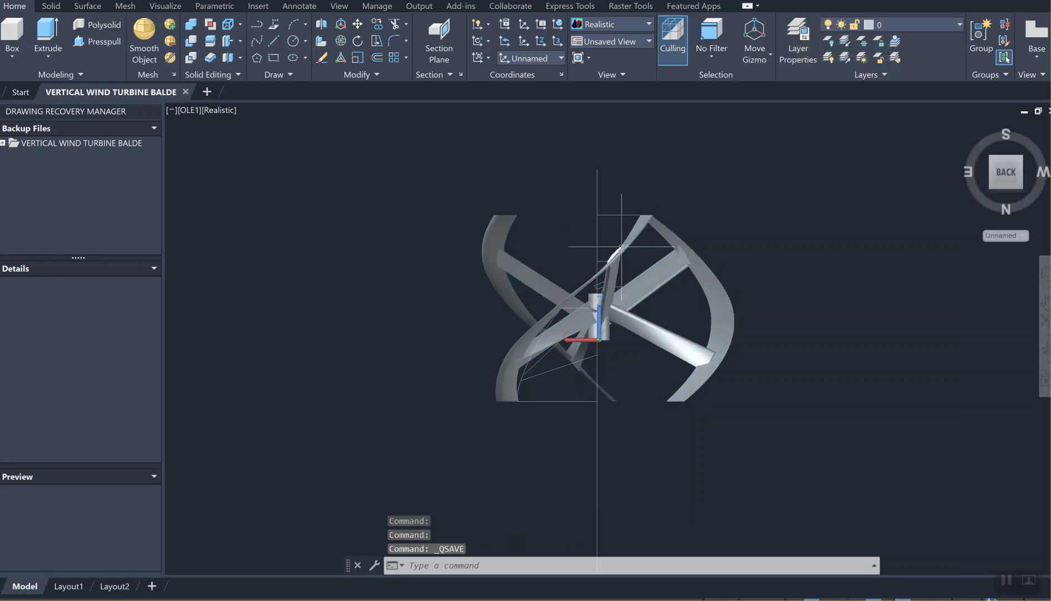
Step: Delete the two large concentric construction circles around the lower part of the rotor
scroll(599, 329, up, 4)
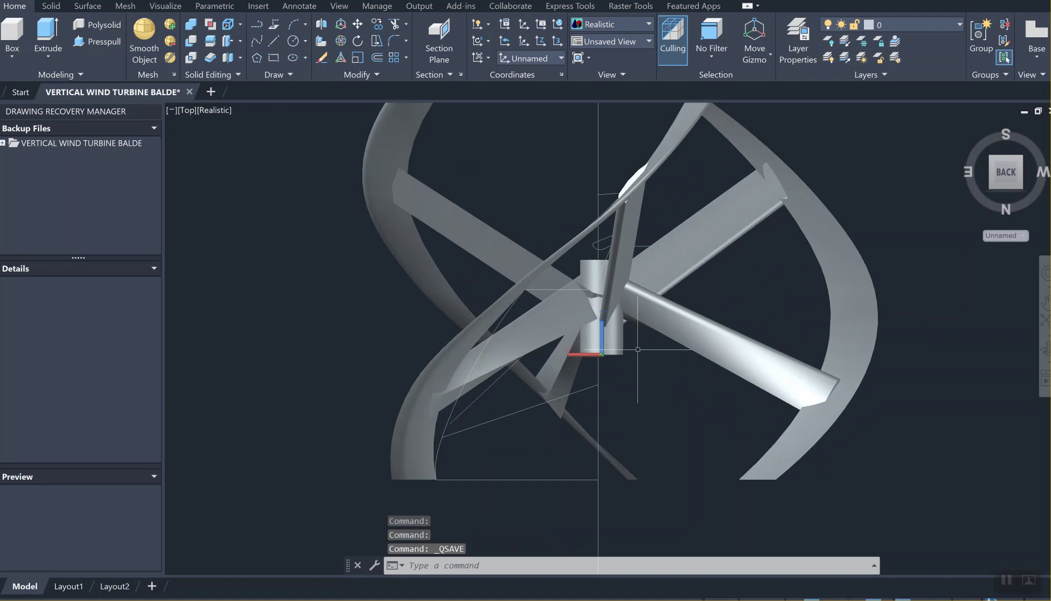
scroll(639, 344, down, 3)
middle_drag(824, 278, 717, 277)
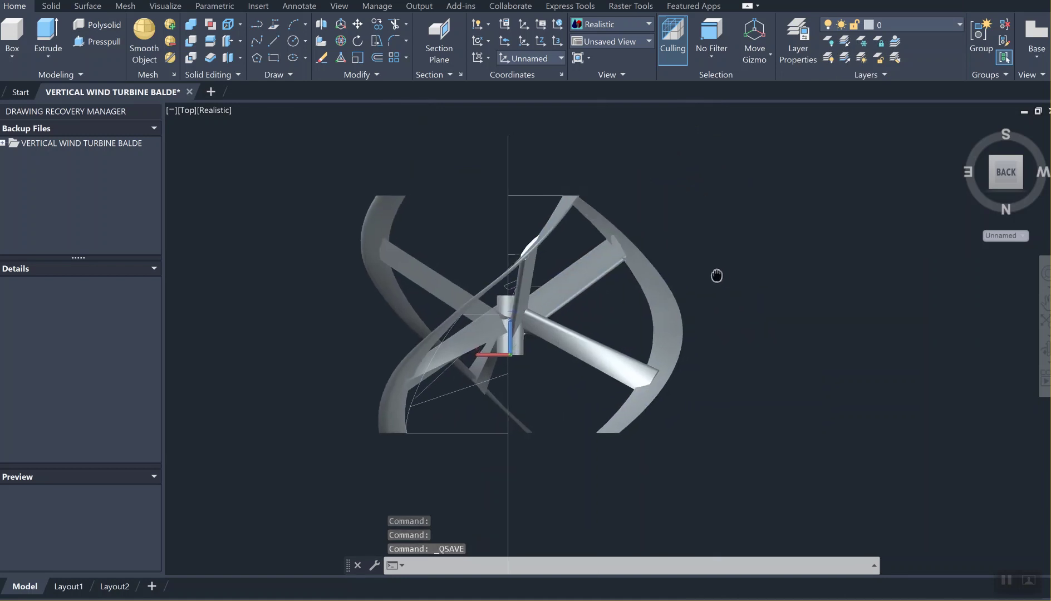
mouse_move(1006, 176)
mouse_down()
mouse_move(931, 181)
mouse_move(930, 194)
mouse_up()
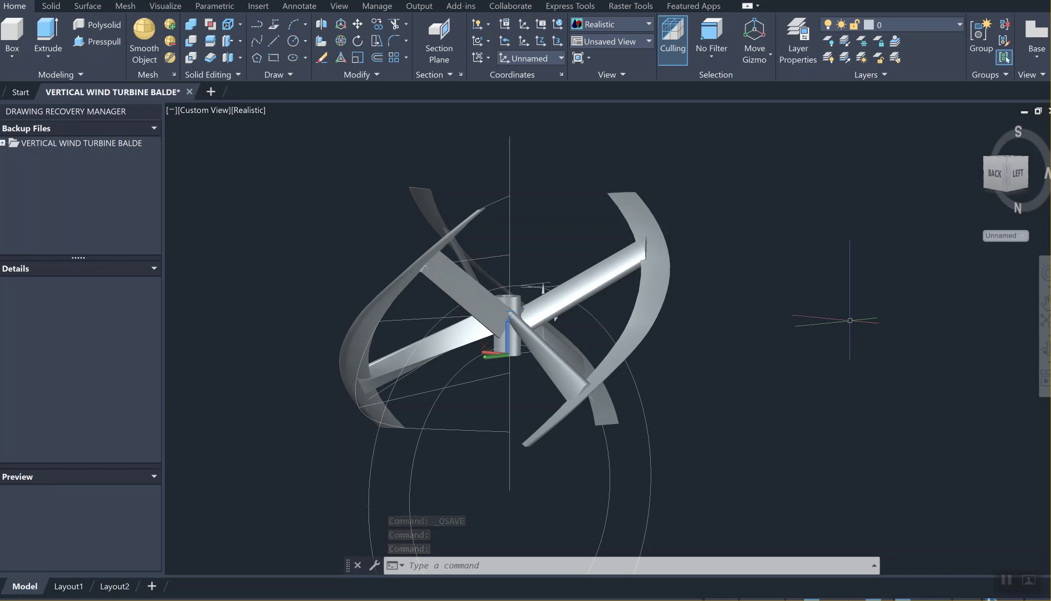
middle_drag(720, 320, 726, 291)
mouse_move(685, 493)
mouse_down()
mouse_move(273, 490)
mouse_move(323, 488)
mouse_up()
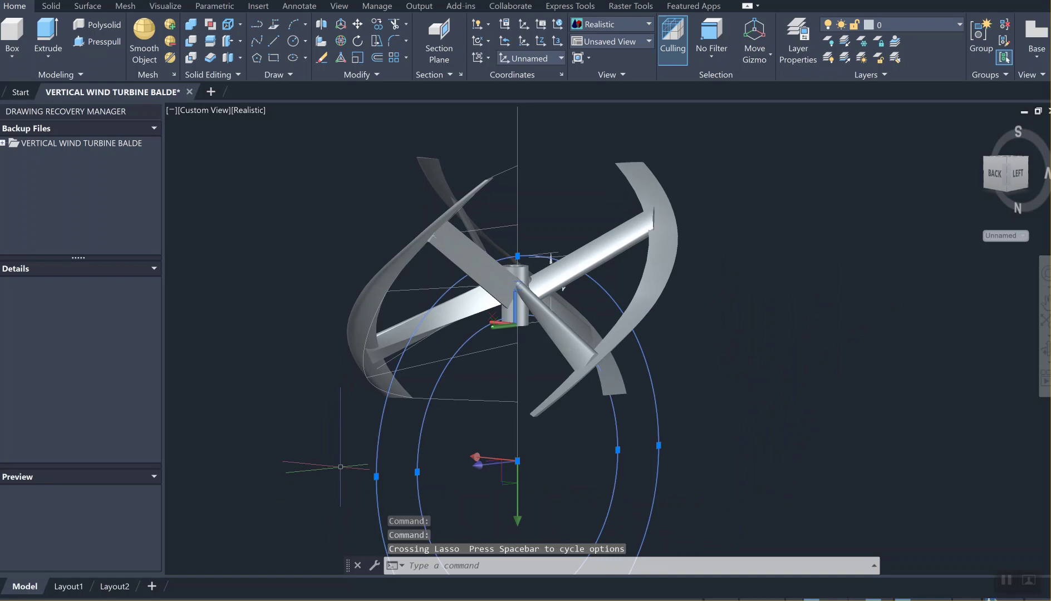
key(Delete)
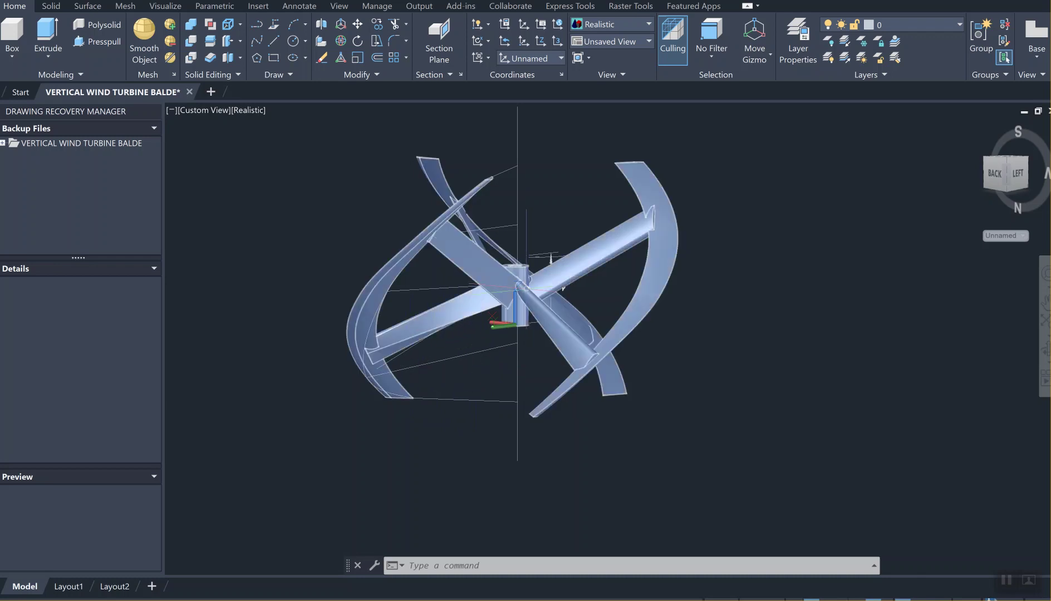
Step: Erase the long vertical axis line and the two upper radial construction lines above the rotor hub
shift+middle_drag(804, 193, 802, 257)
scroll(802, 258, down, 2)
scroll(613, 245, up, 4)
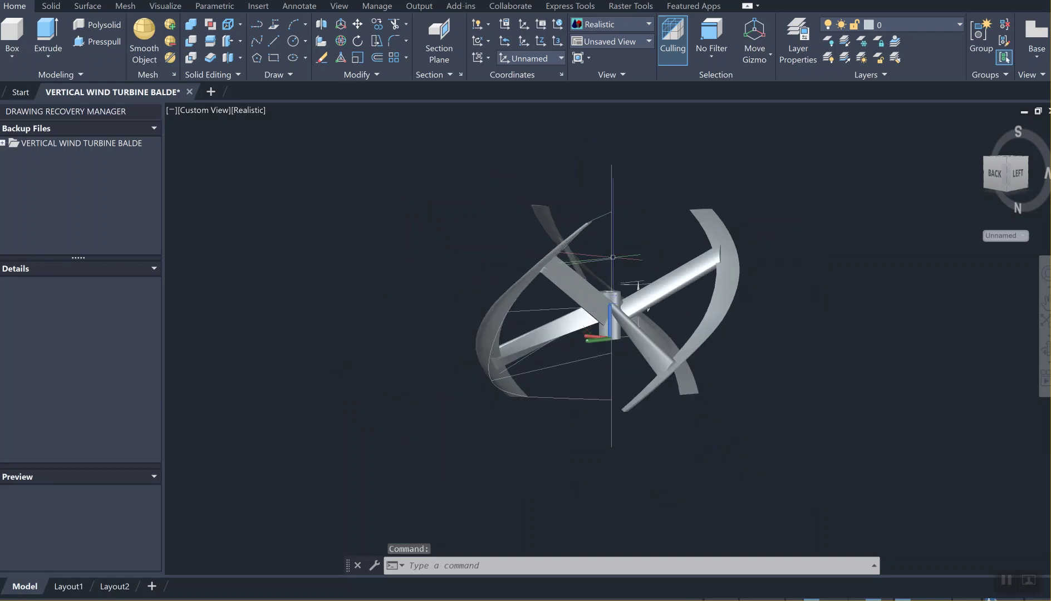
middle_drag(615, 214, 608, 185)
scroll(587, 209, down, 2)
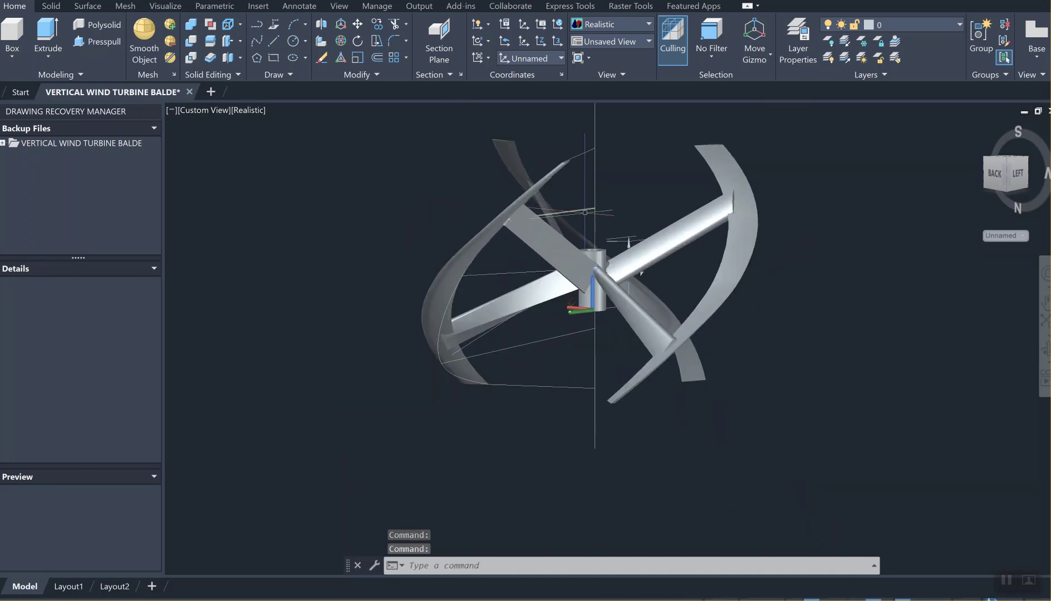
key(Return)
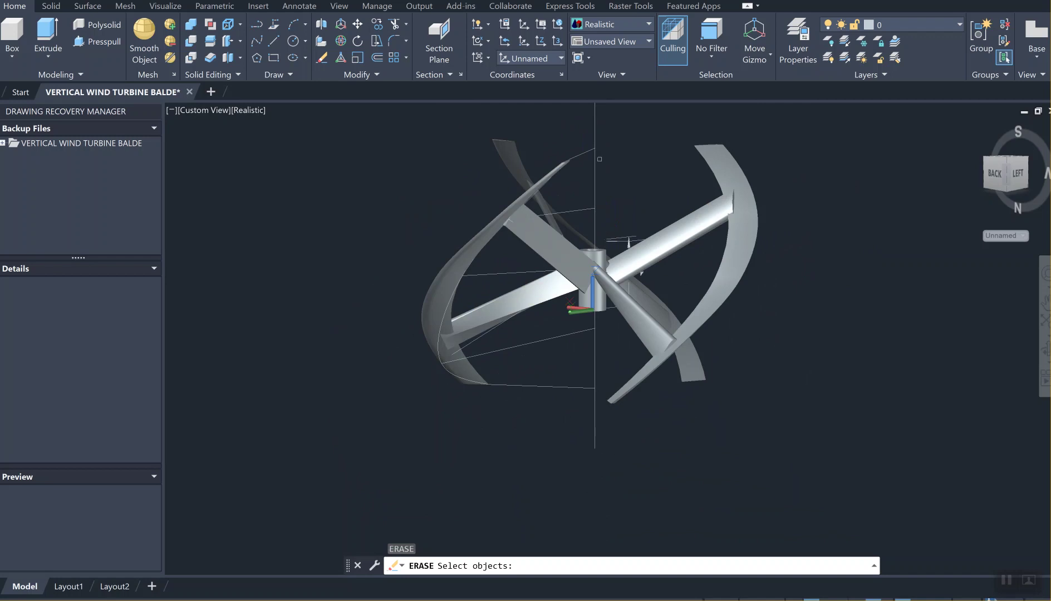
click(623, 207)
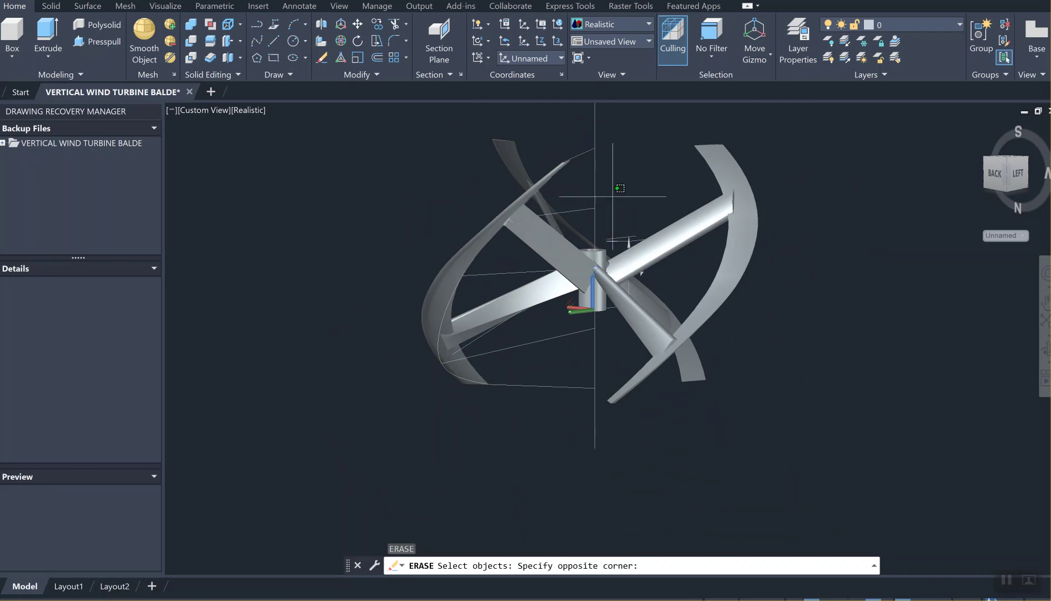
click(589, 154)
click(583, 208)
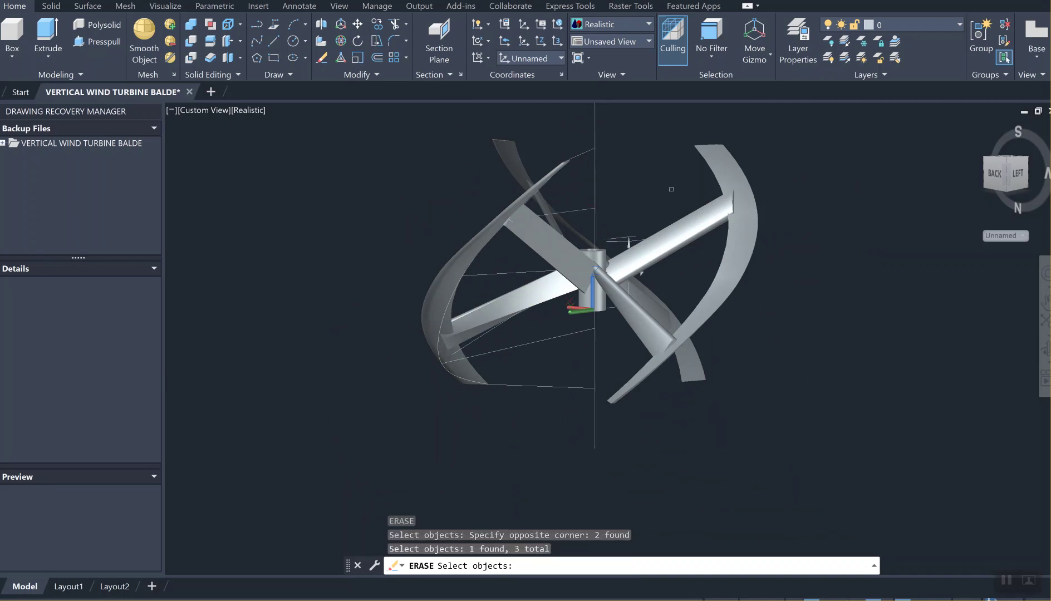
key(Return)
Step: Erase the three remaining radial construction lines and the short leftover line beneath the lower blade arm
text(e)
key(Return)
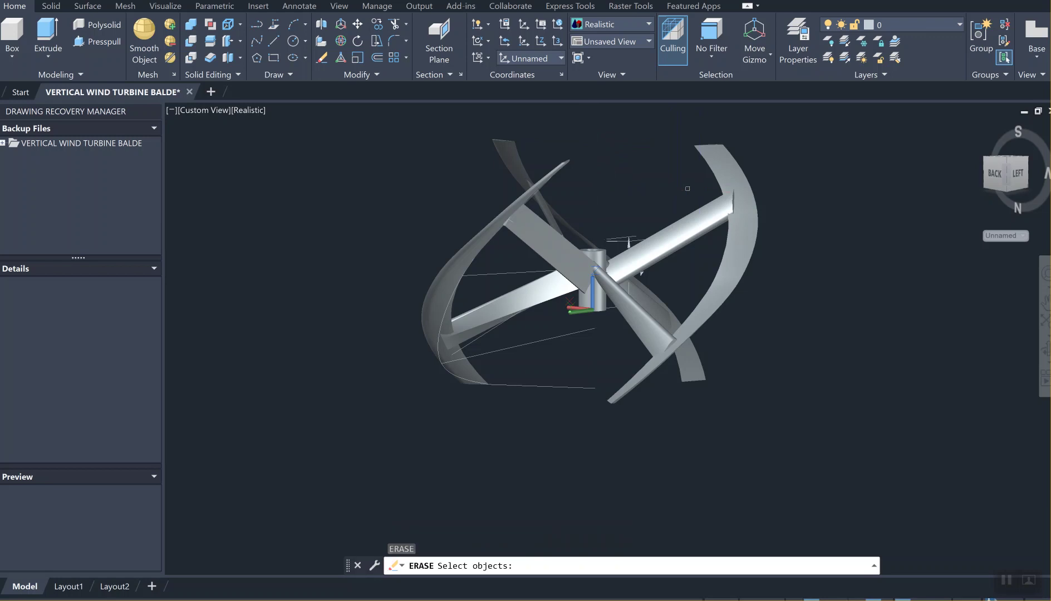
click(488, 274)
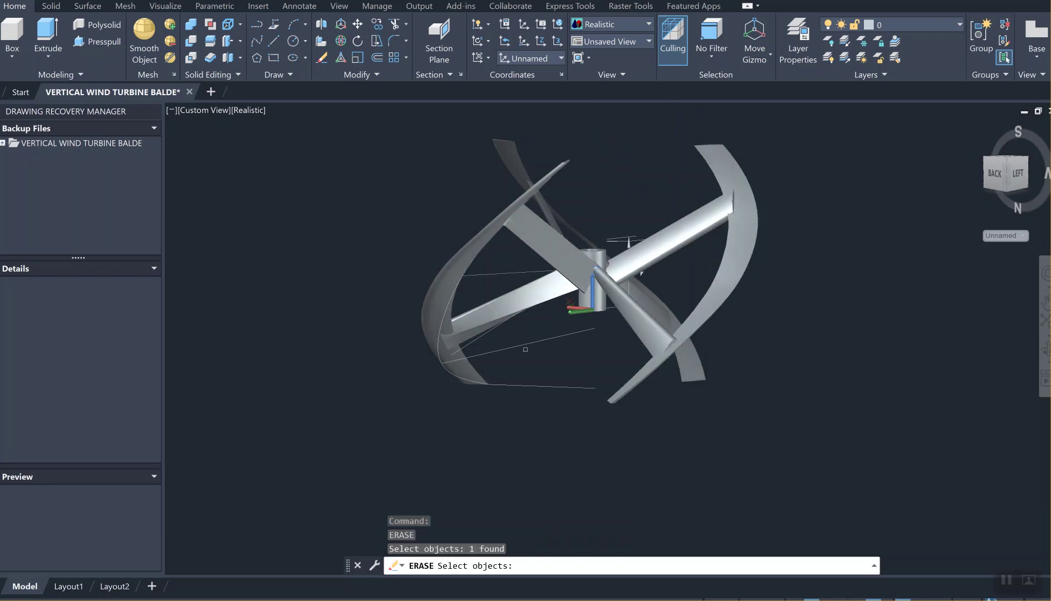
click(521, 346)
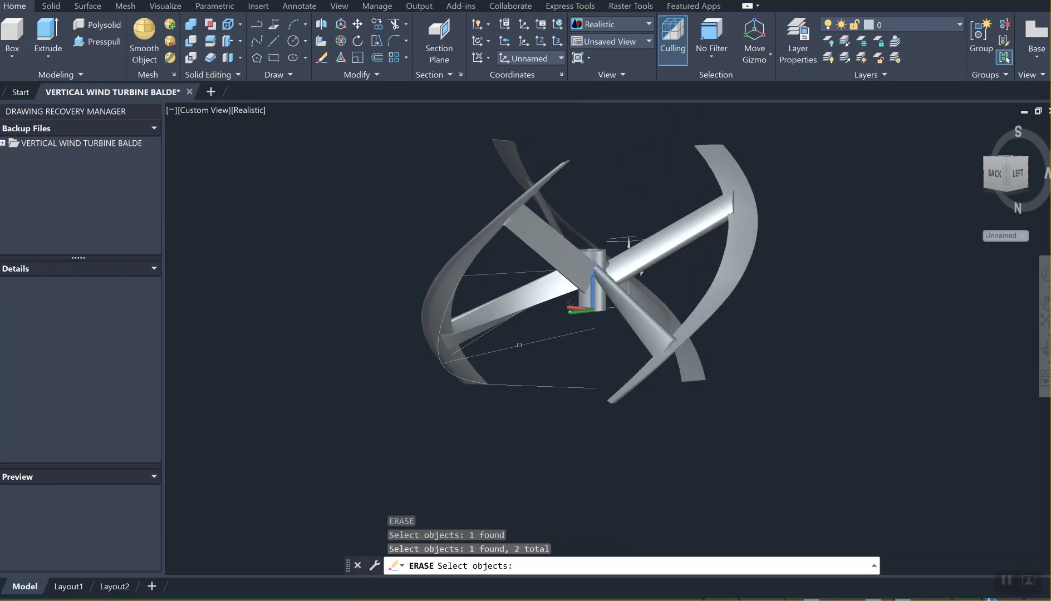
click(526, 386)
key(Return)
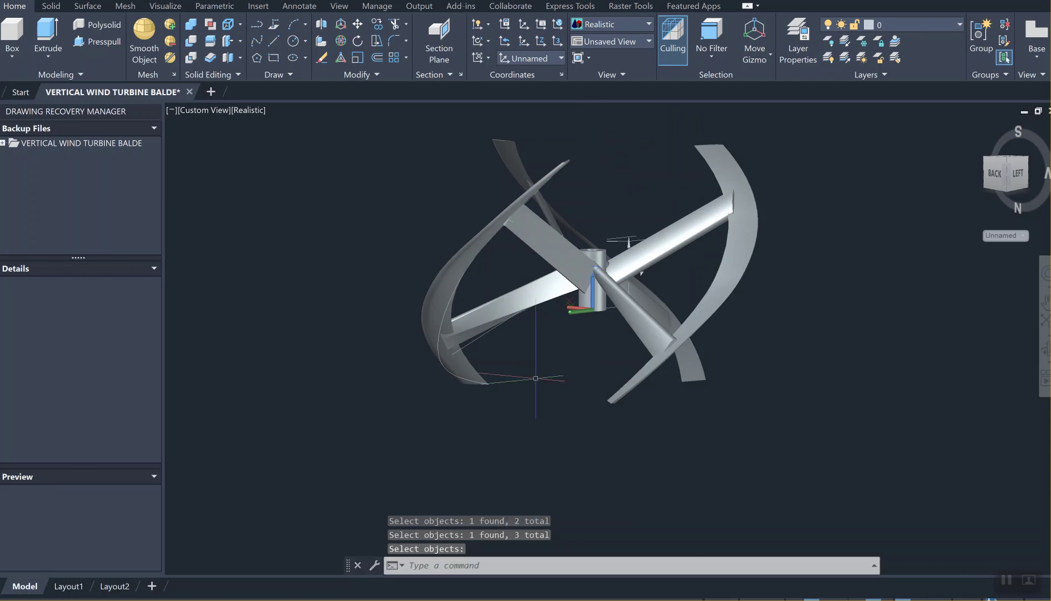
key(Return)
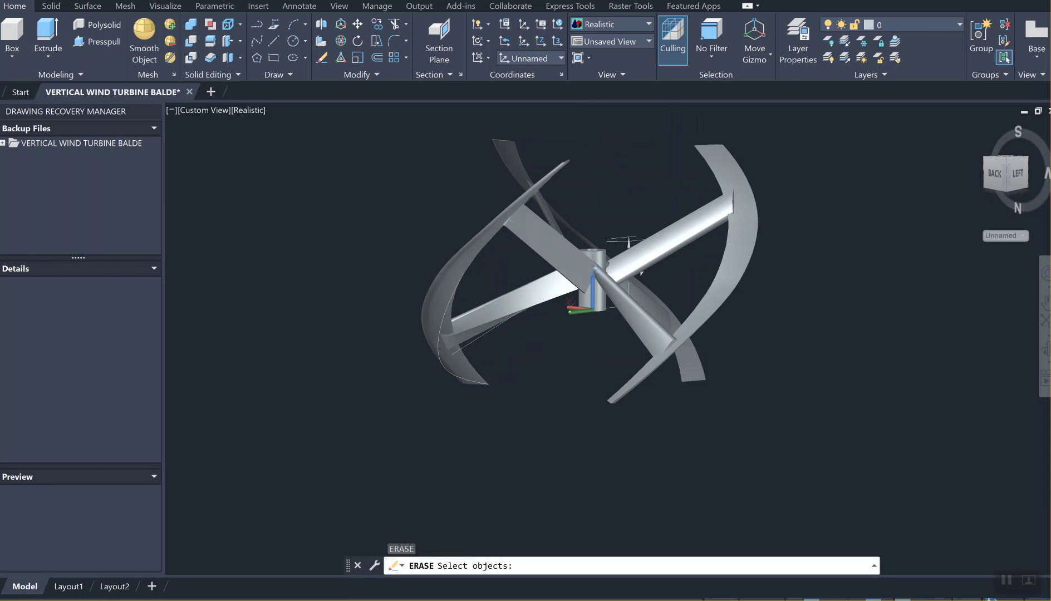
click(471, 344)
key(Return)
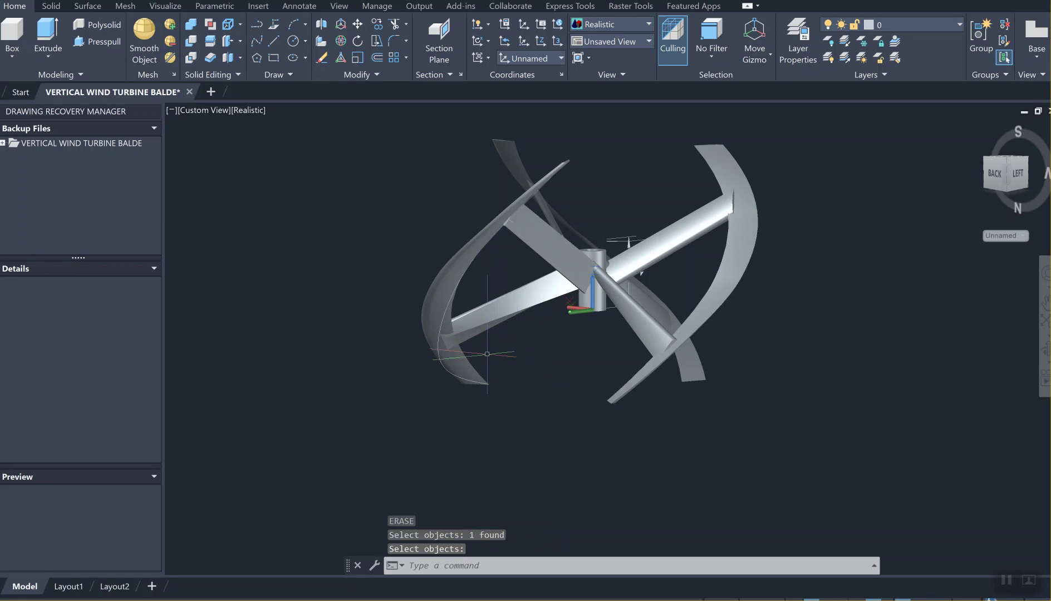
Step: Erase the two small leftover objects beside the top of the hub
key(Return)
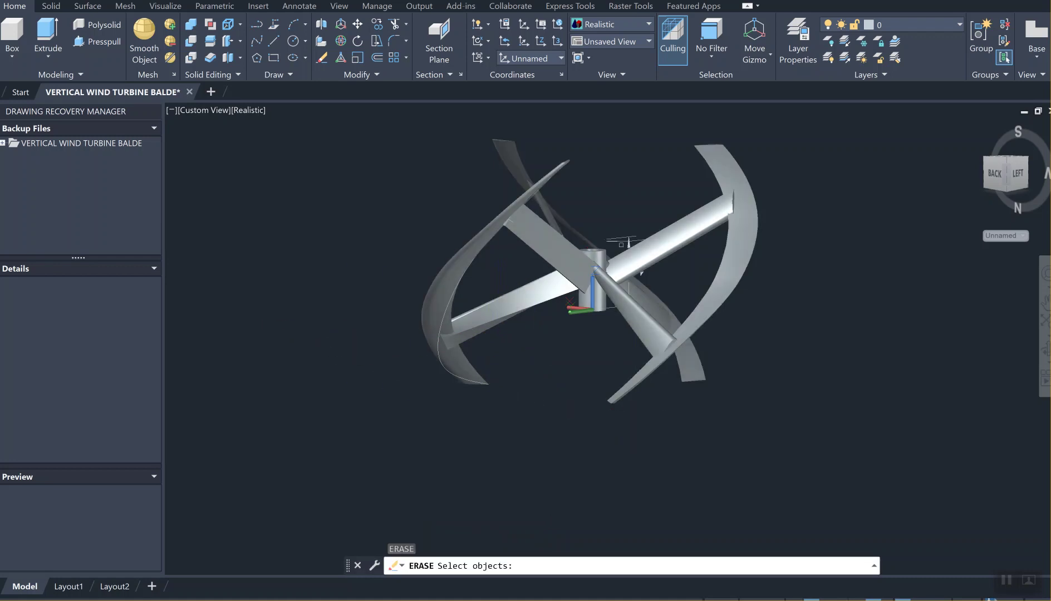
click(621, 241)
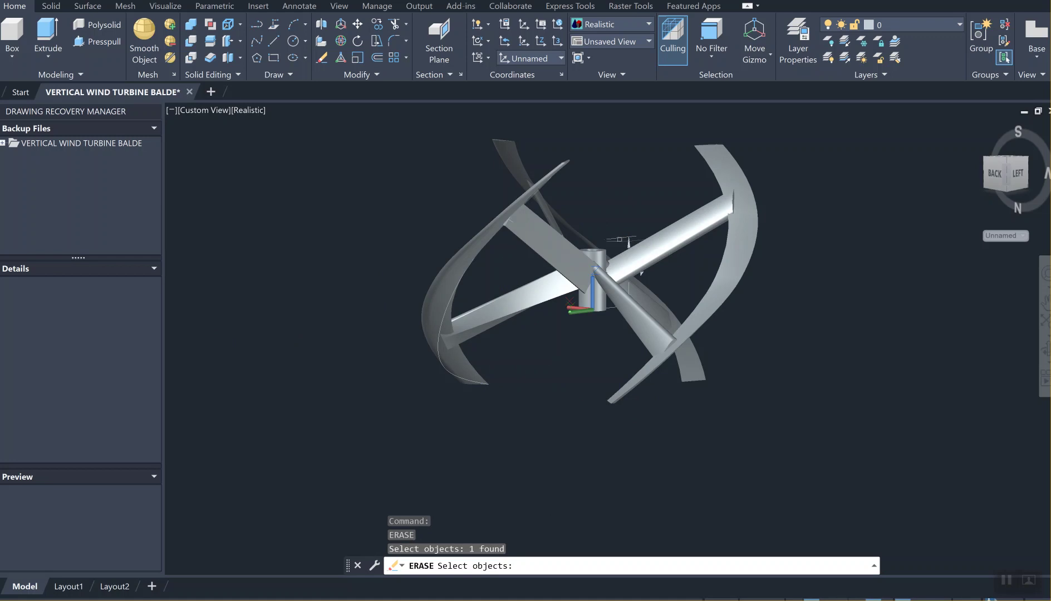
click(618, 237)
key(Return)
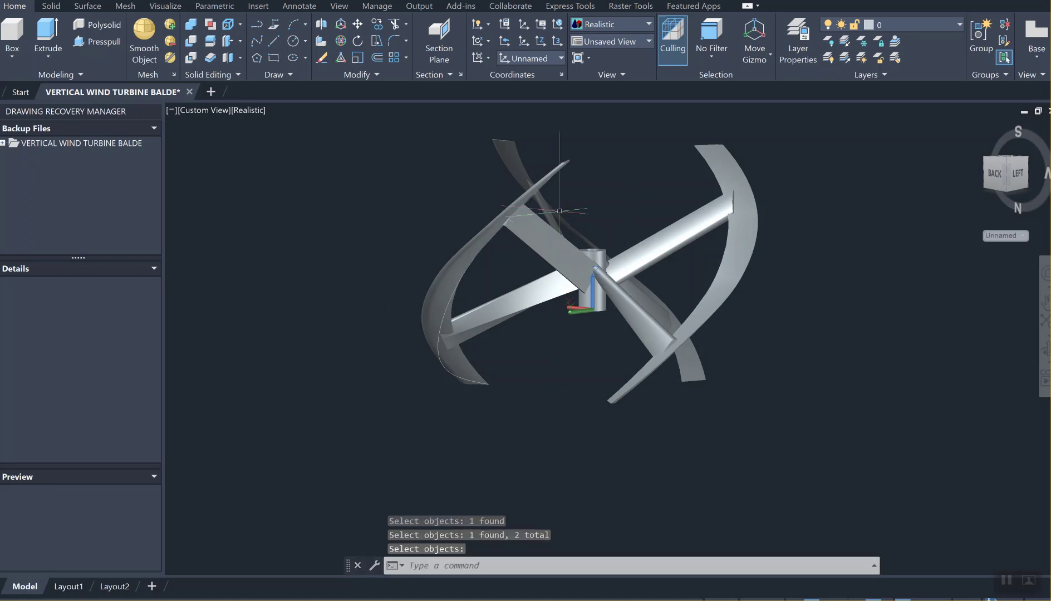
Step: Delete the guide spline running along the edge of the curved blade and save the drawing
key(Return)
click(441, 368)
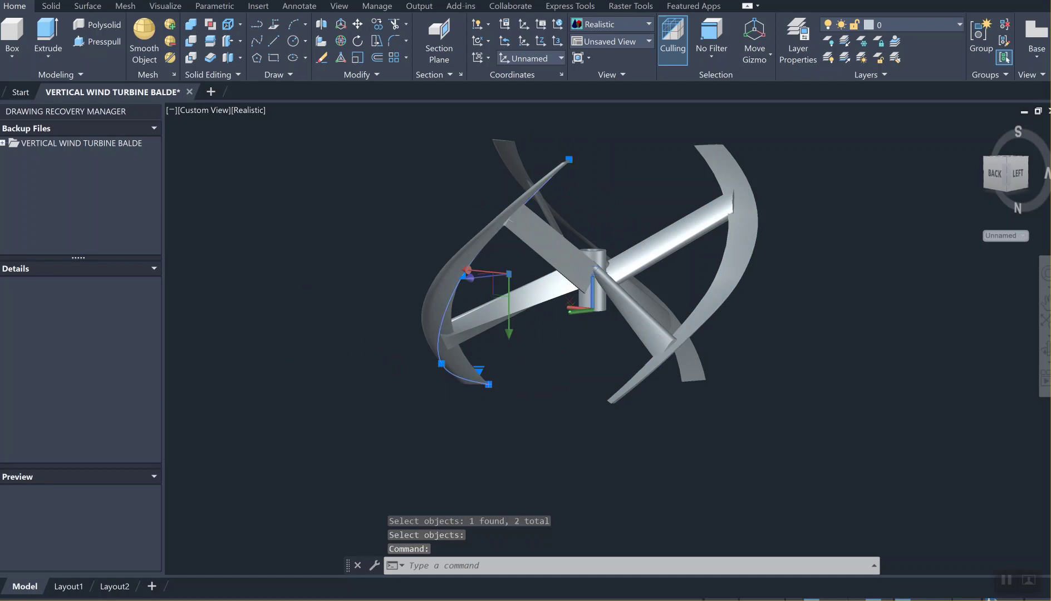
key(Delete)
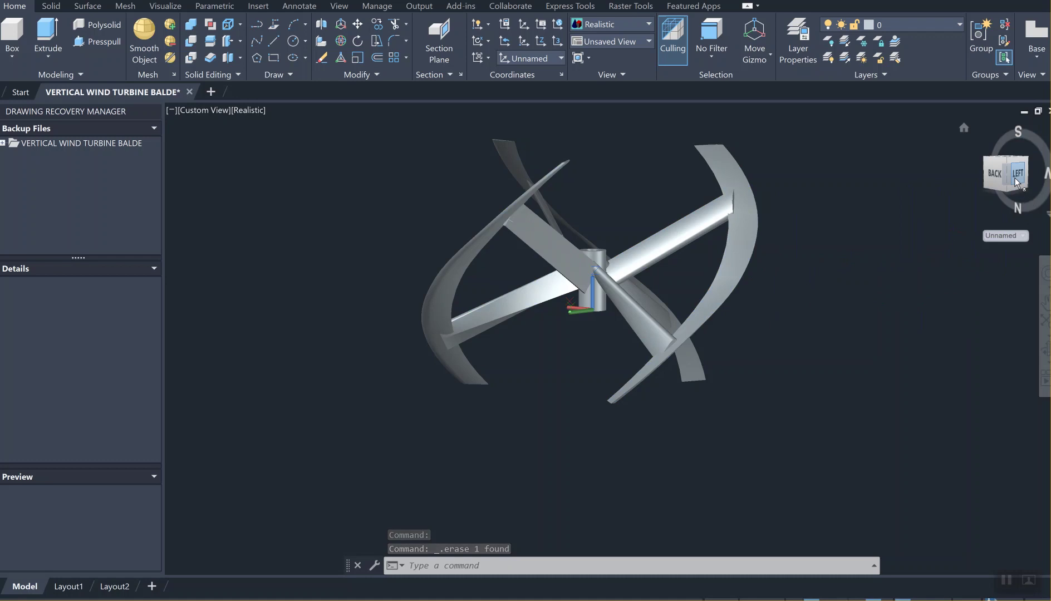
middle_drag(691, 279, 638, 308)
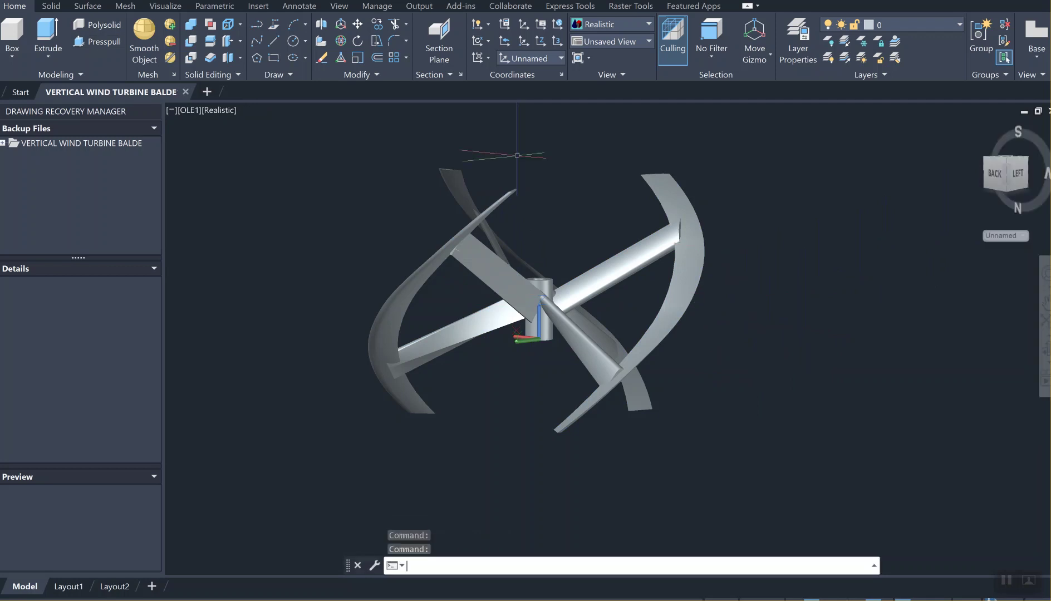
key(ctrl+s)
Step: Orbit the rotor to expose the leftover closed airfoil profile near the end of the hub and delete it
text(orbit)
key(Return)
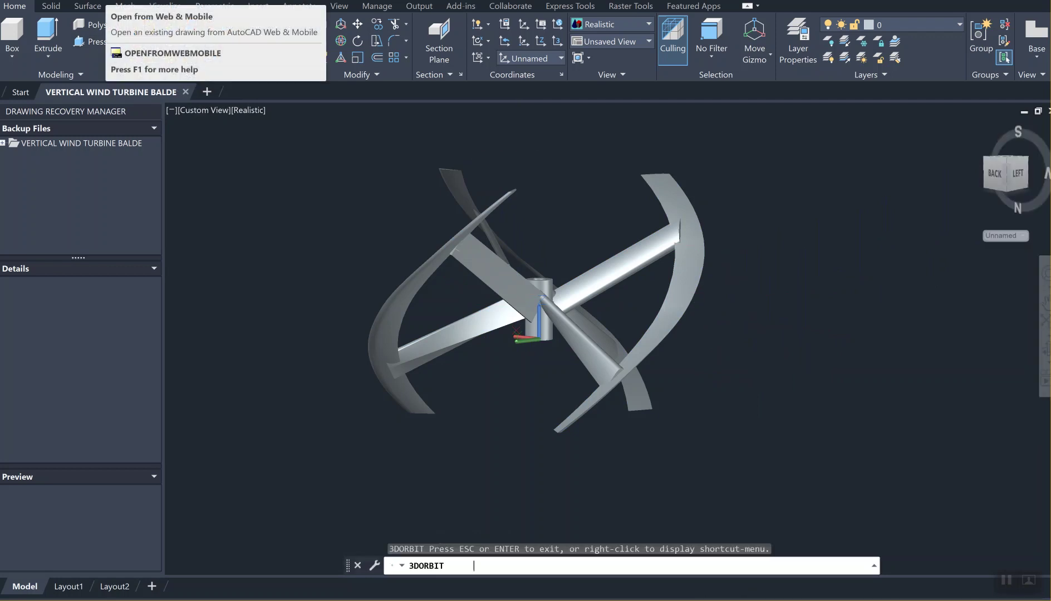
drag(581, 298, 799, 73)
middle_drag(718, 141, 564, 243)
drag(564, 243, 565, 140)
scroll(512, 342, up, 4)
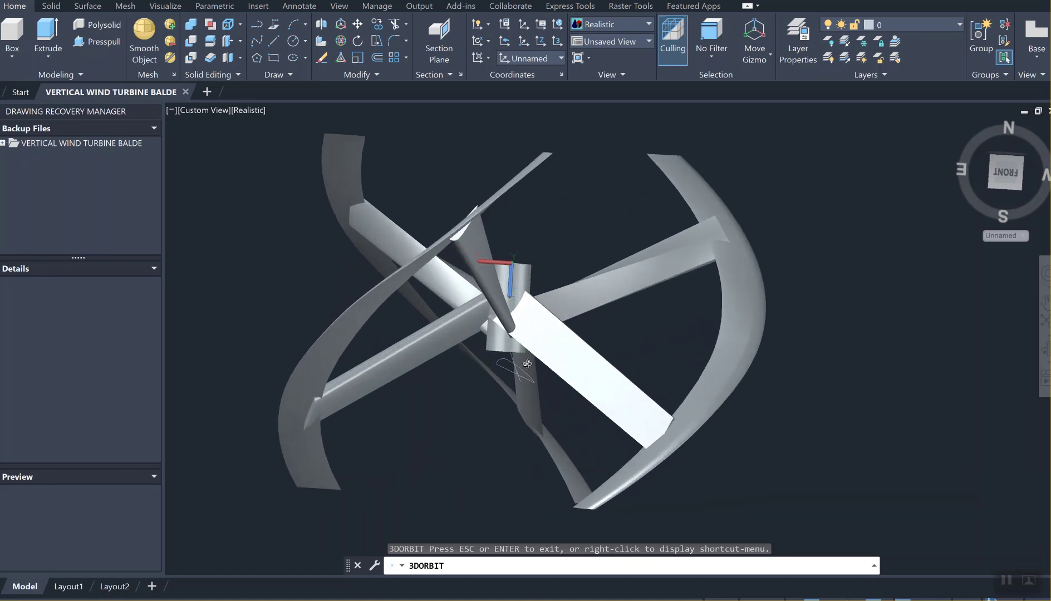
key(Escape)
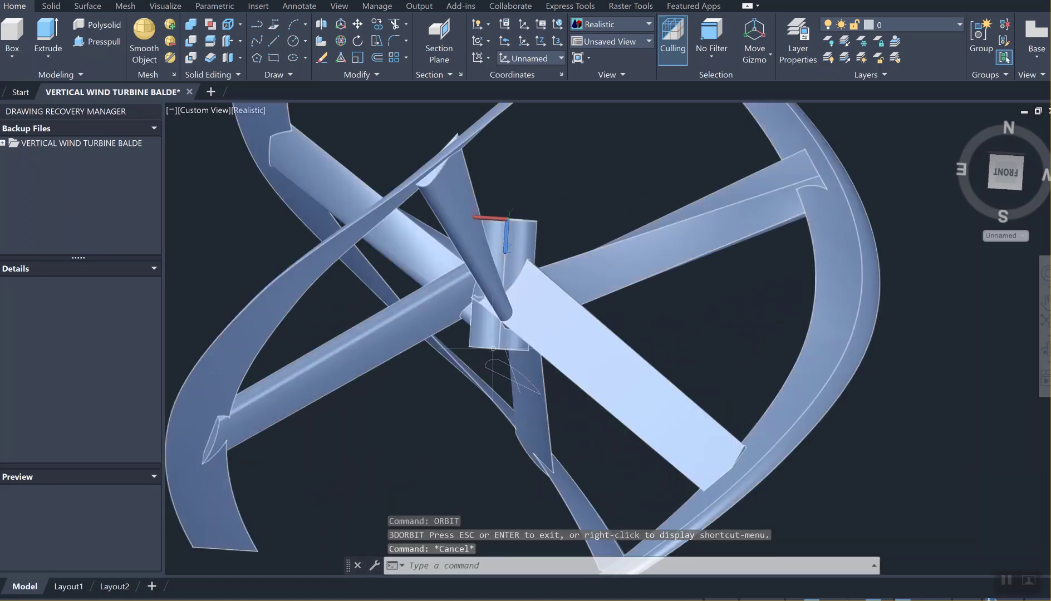
click(490, 360)
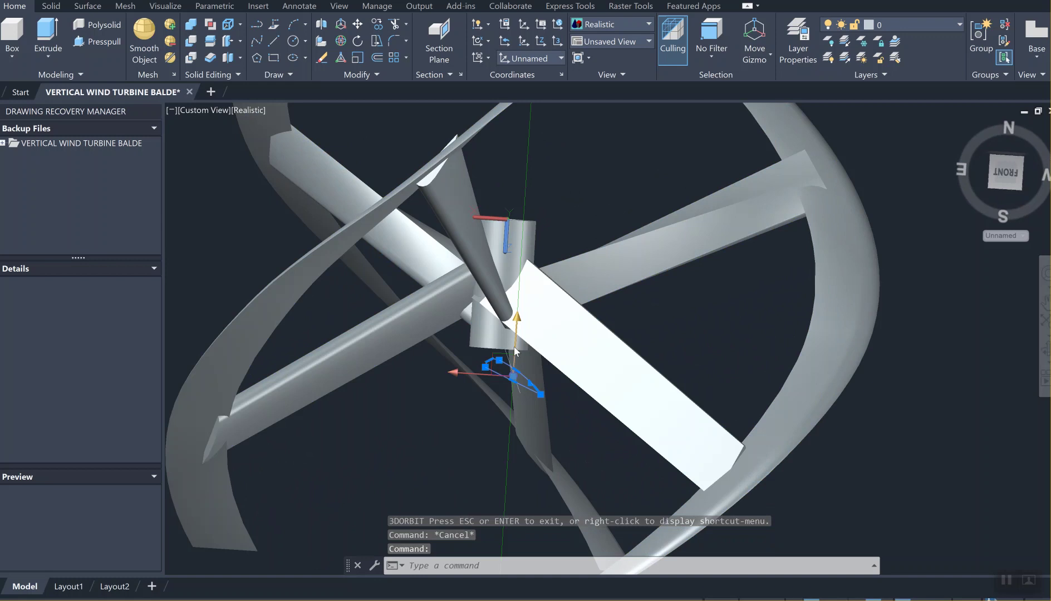
key(Delete)
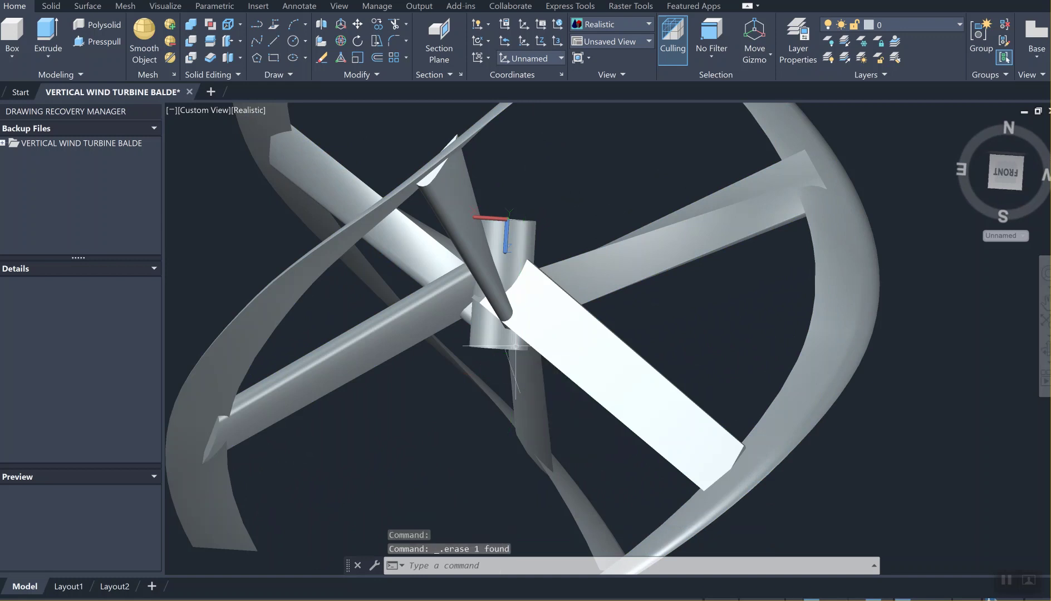
Step: Delete the short slanted line left beneath the hub
scroll(504, 360, up, 3)
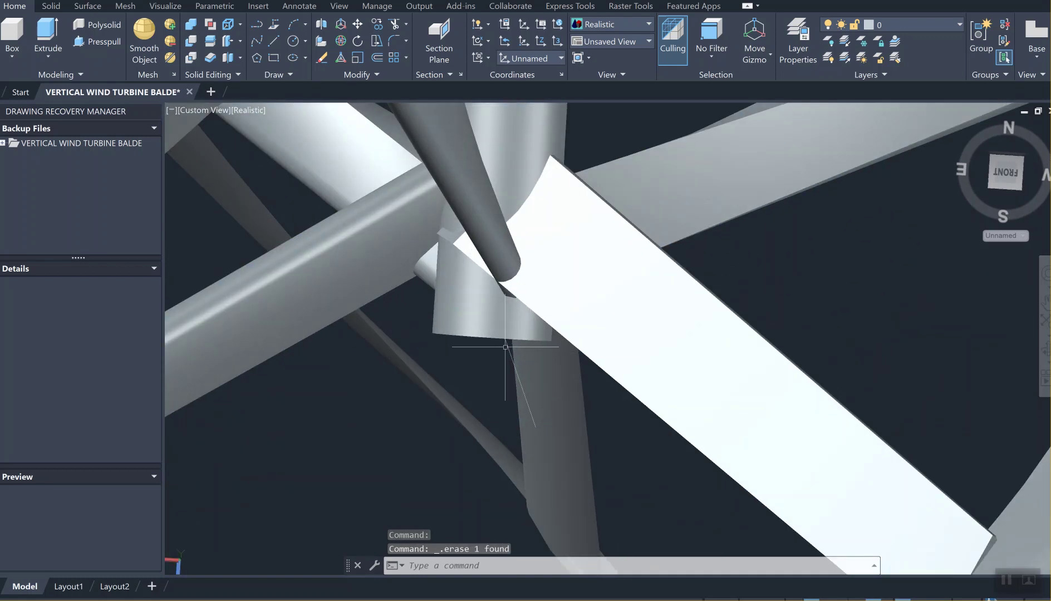
click(511, 349)
key(Escape)
scroll(635, 282, down, 6)
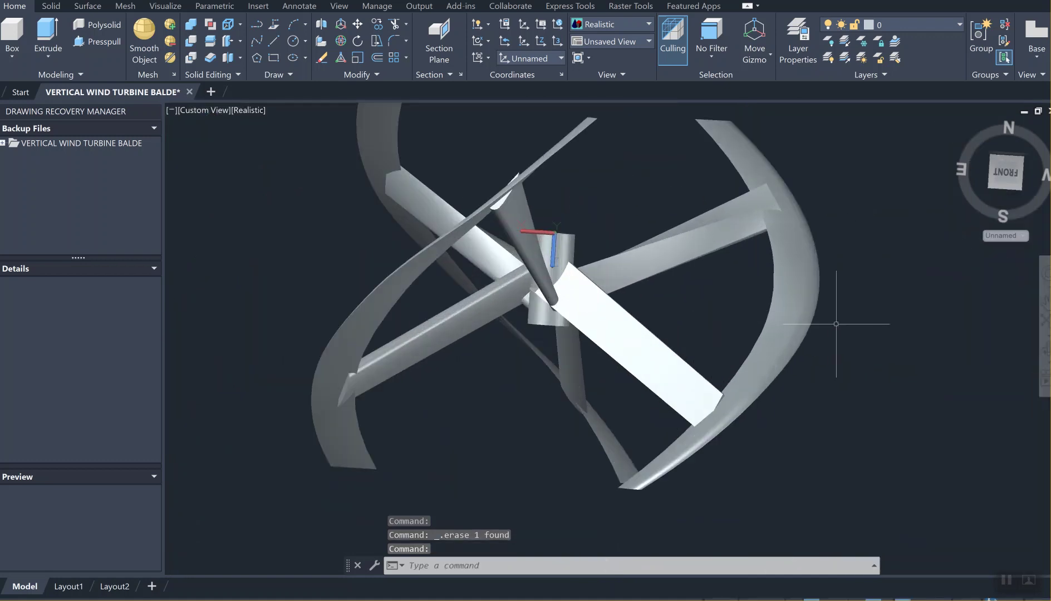
Step: Inspect the whole rotor from the Left side
drag(999, 174, 762, 192)
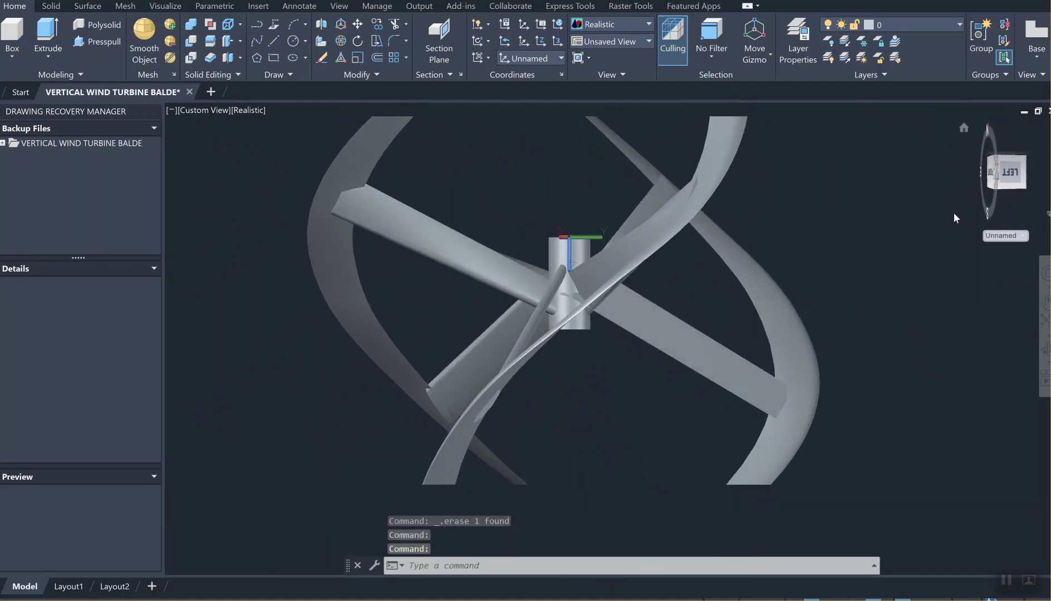
scroll(948, 235, down, 4)
middle_drag(892, 248, 813, 263)
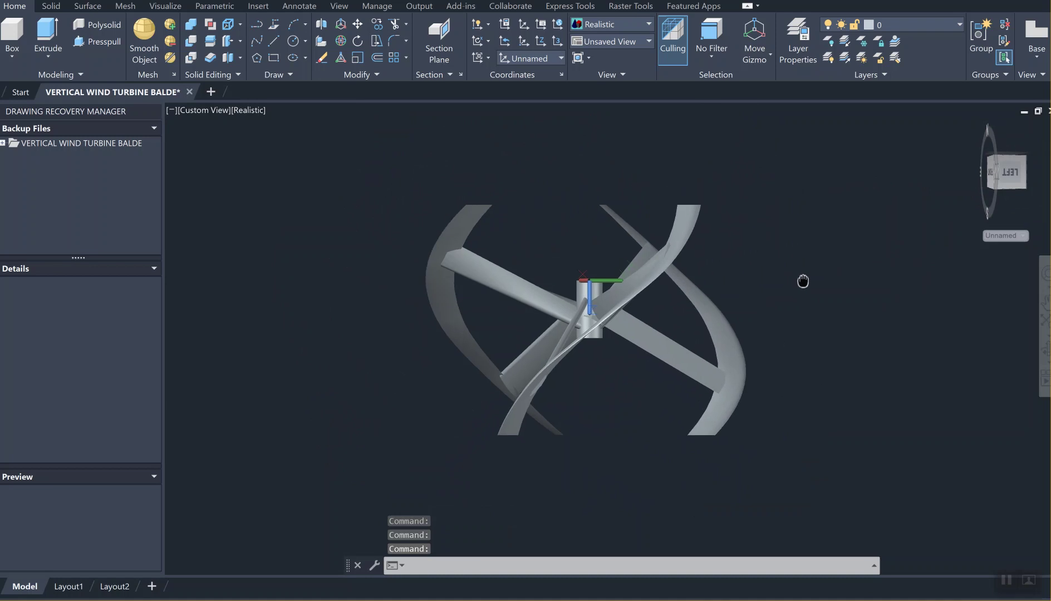